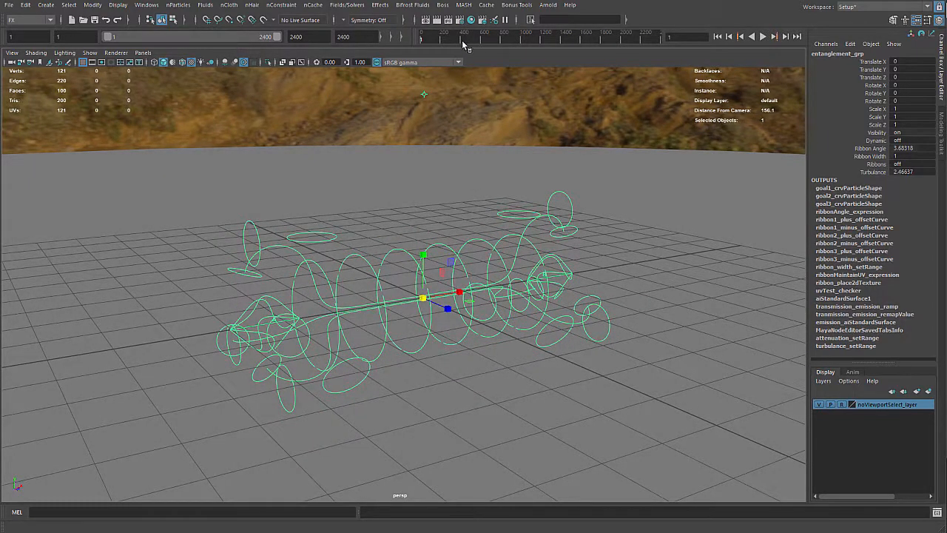
Hide the viewport grid and open the full attributes of entanglement_grp, keeping the whole rig in view
left_click(83, 62)
left_click_drag(348, 208, 558, 176, "alt")
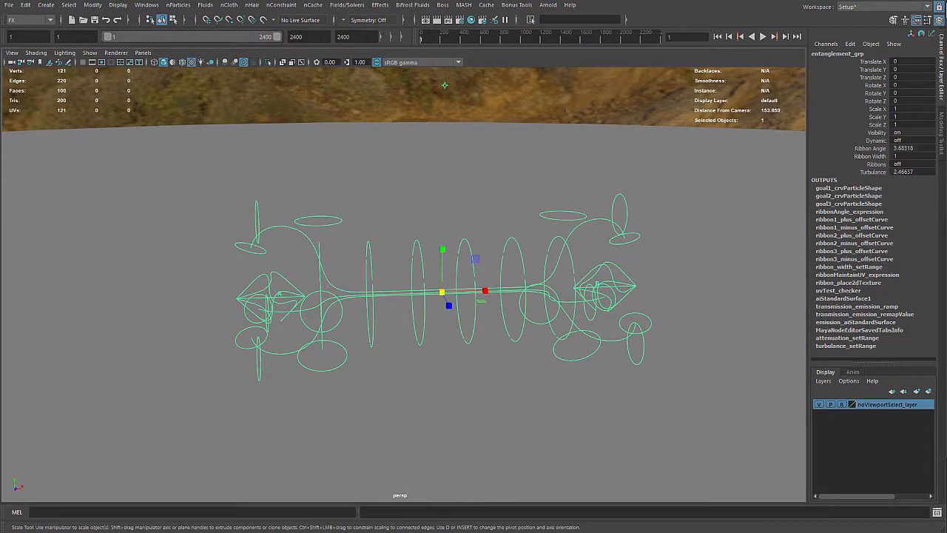
left_click_drag(946, 42, 789, 53)
mouse_move(388, 168)
left_mouse_down("alt")
mouse_move(356, 166)
mouse_move(407, 156)
mouse_move(383, 154)
left_mouse_up("alt")
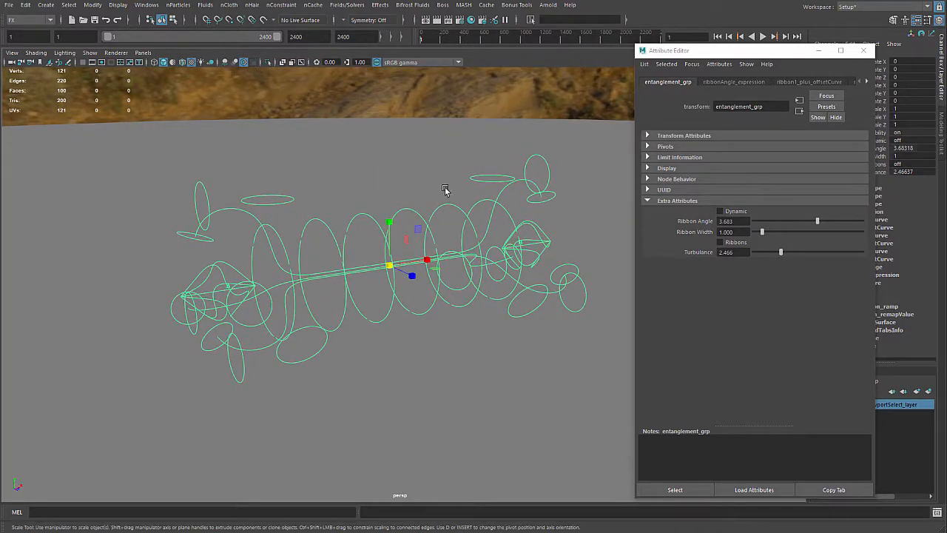
left_click_drag(469, 175, 383, 186, "alt")
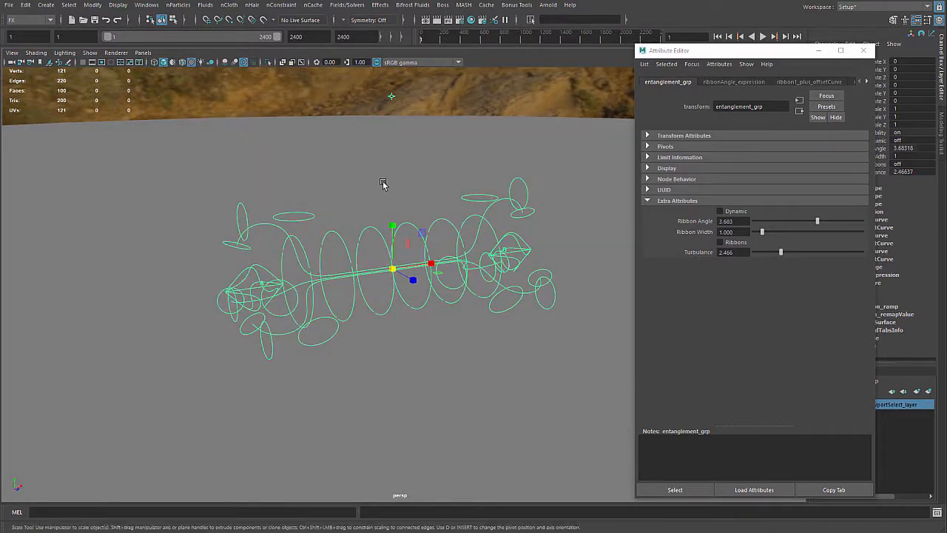
Turn on Dynamic for entanglement_grp and play the simulation to about frame 200
left_click(719, 212)
key("alt+v")
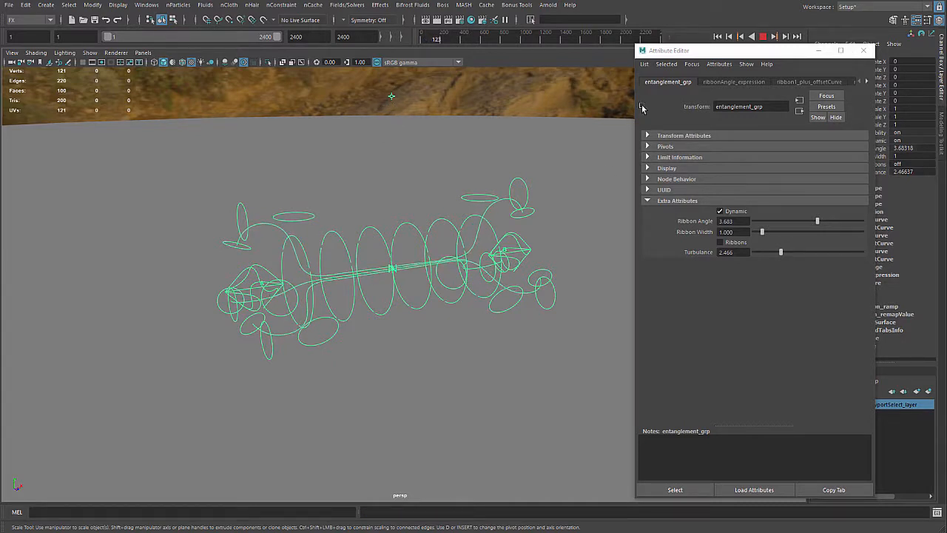
left_click(863, 50)
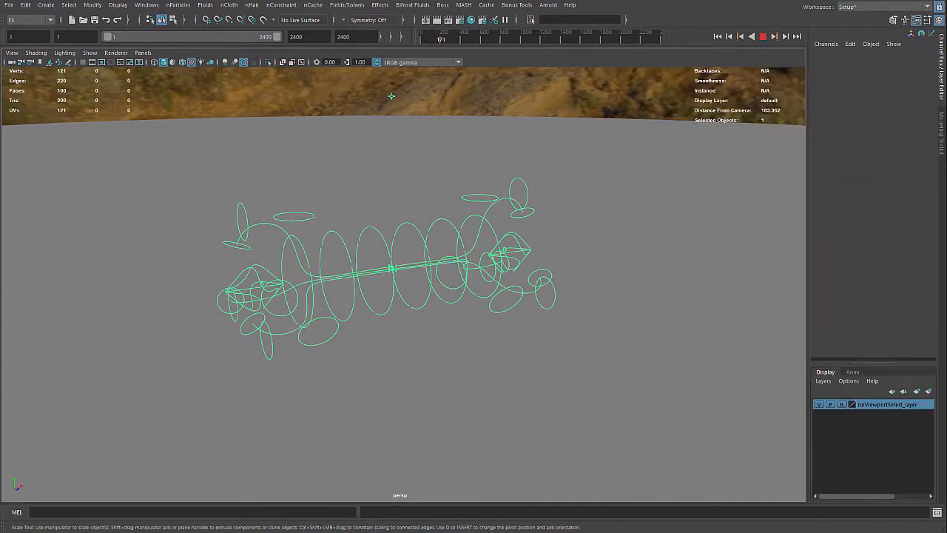
left_click(763, 36)
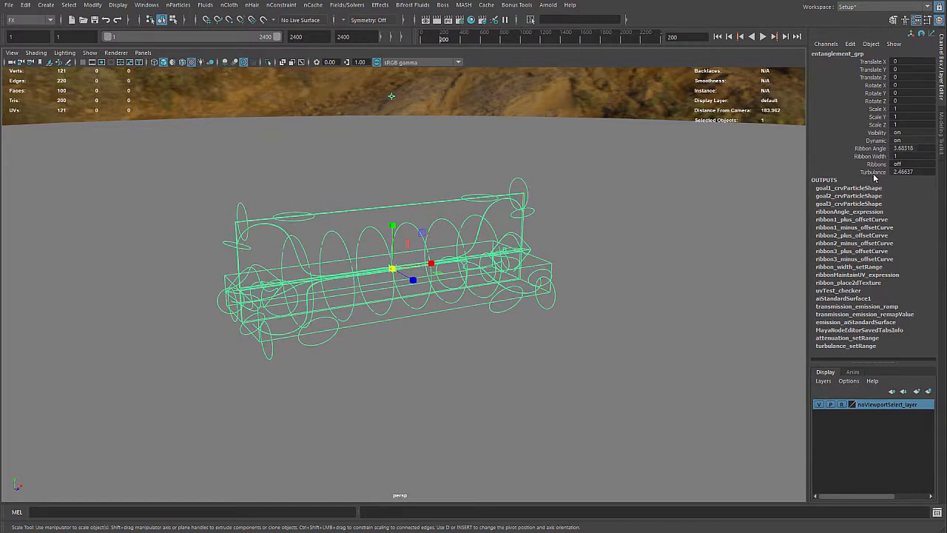
Resume the simulation and set entanglement_grp's Turbulance to 5 while it plays
left_click(873, 172)
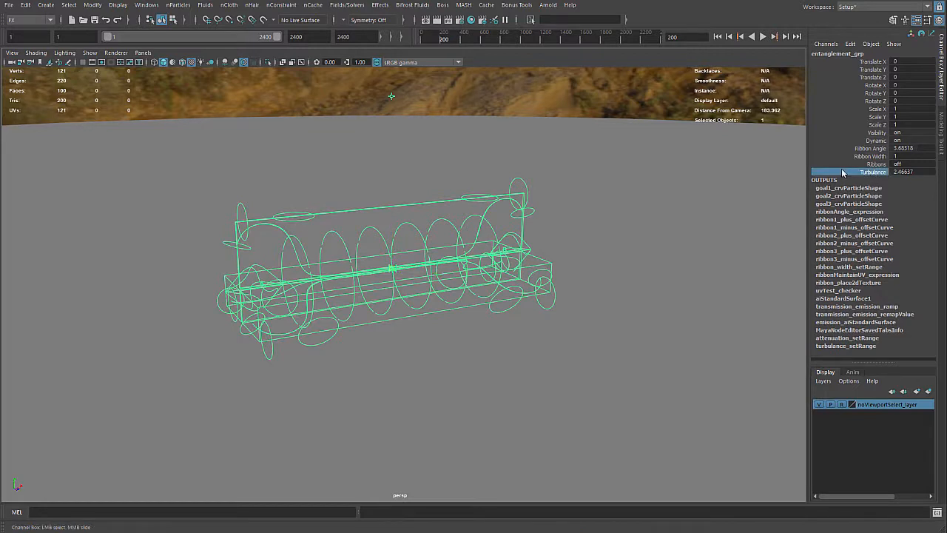
left_click(762, 36)
left_click(869, 164)
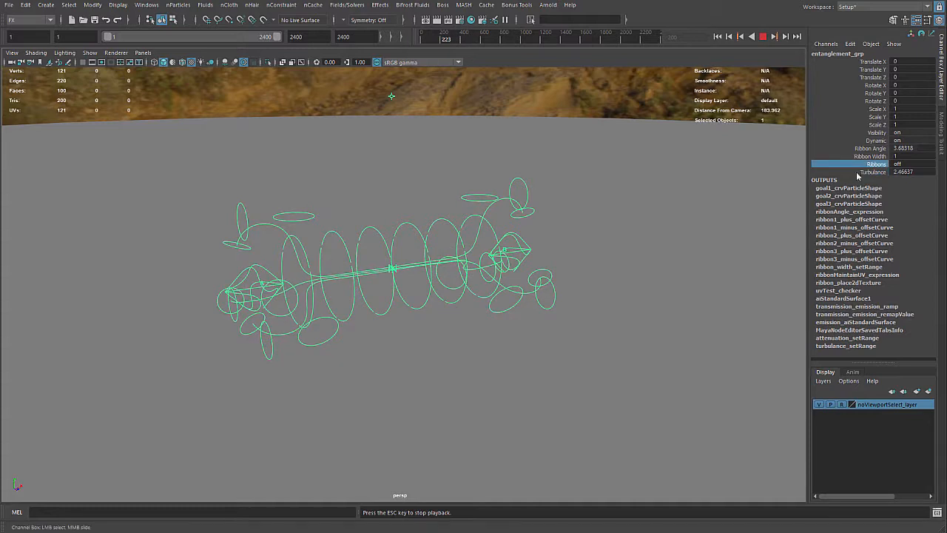
left_click(903, 172)
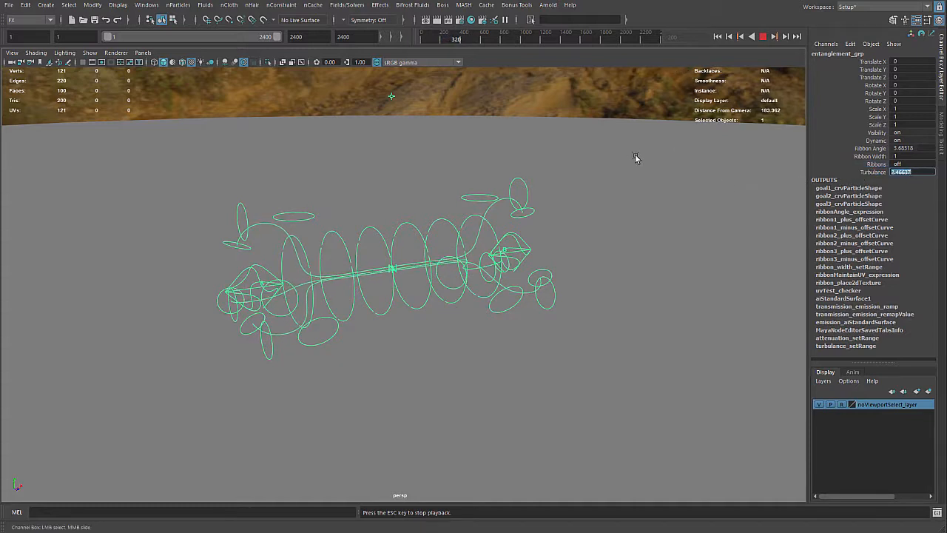
type("5")
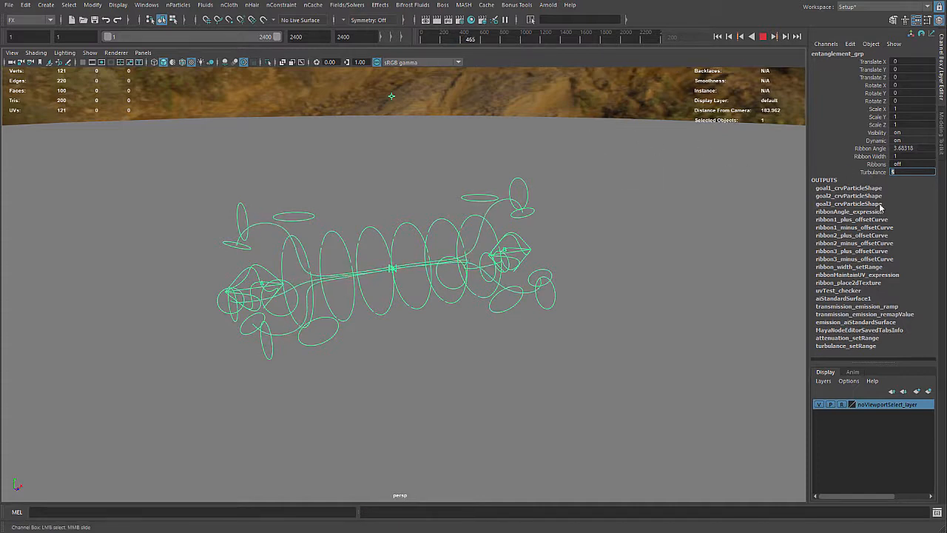
left_click(877, 172)
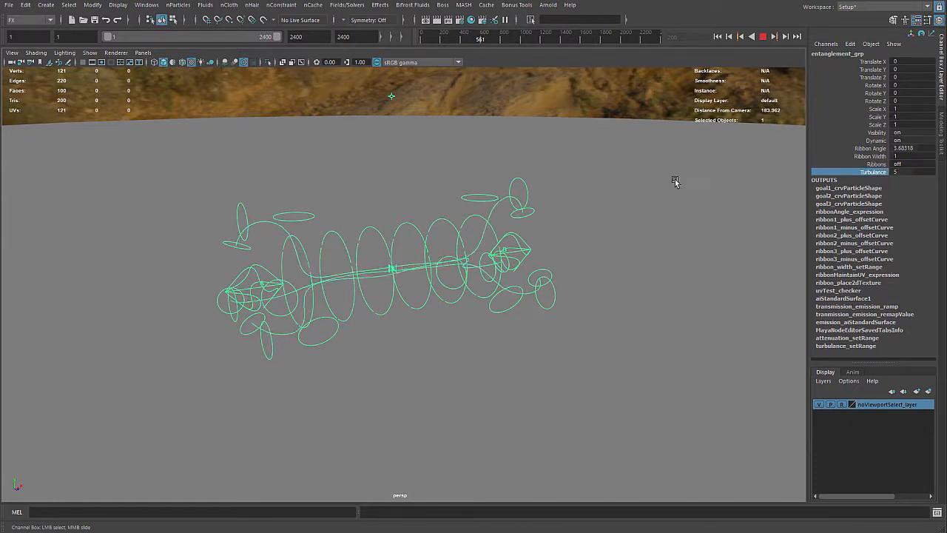
Raise entanglement_grp's Turbulance to 10 during playback and stop the simulation
middle_click_drag(672, 184, 908, 171)
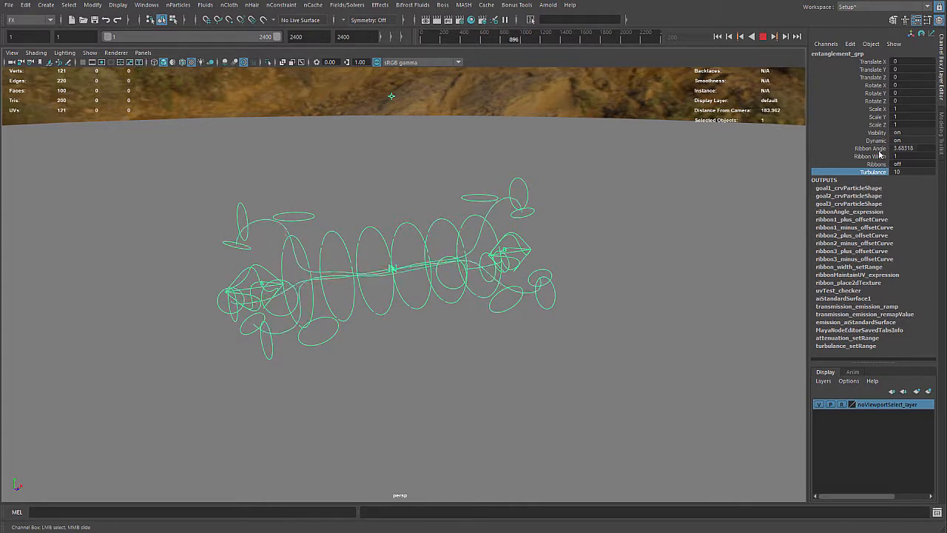
left_click(762, 36)
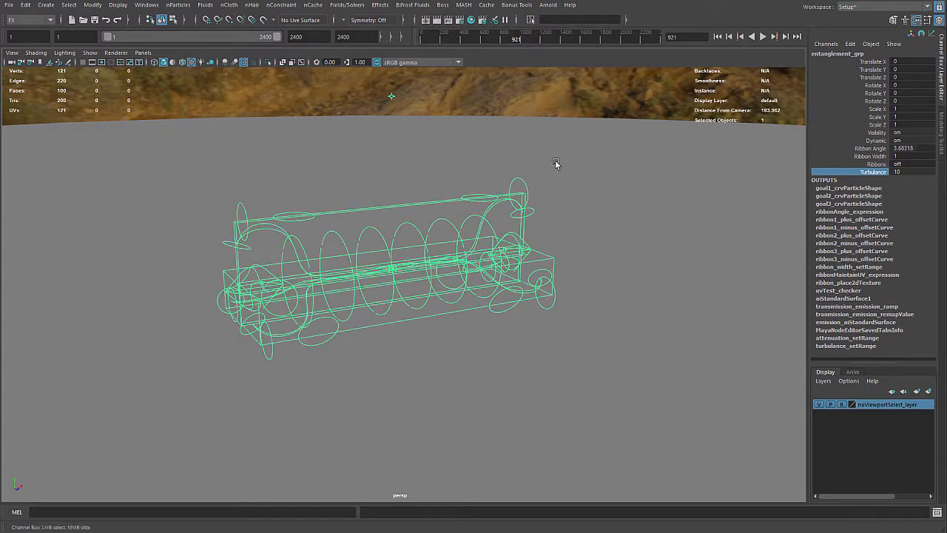
Set entanglement_grp's Turbulance back to 5 with the playback stopped
left_click(903, 172)
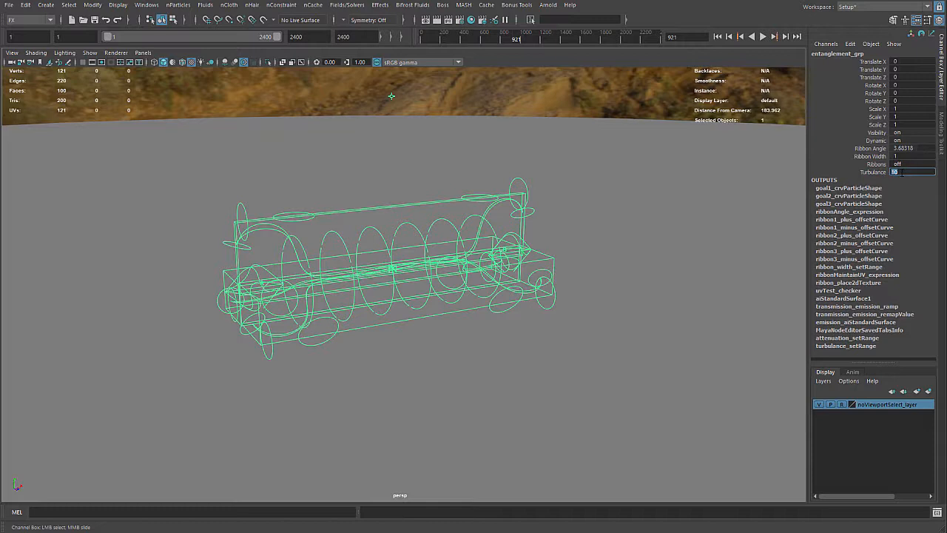
type("5")
key("Return")
Send carrier_b_ctl far out along positive X and set carrier_a_ctl's Translate X to -20000
left_click(531, 248)
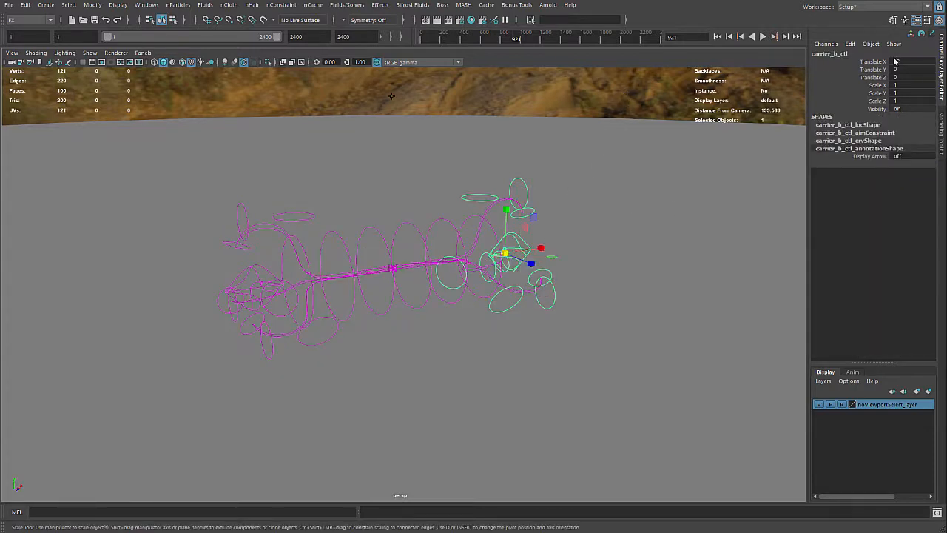
double_click(896, 61)
key("Return")
left_click(239, 277)
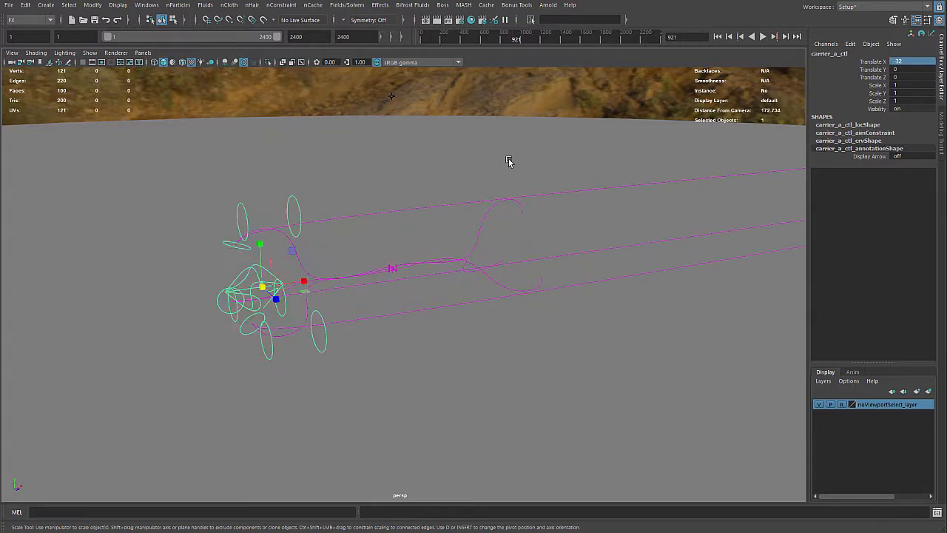
double_click(921, 61)
type("-20000")
key("Return")
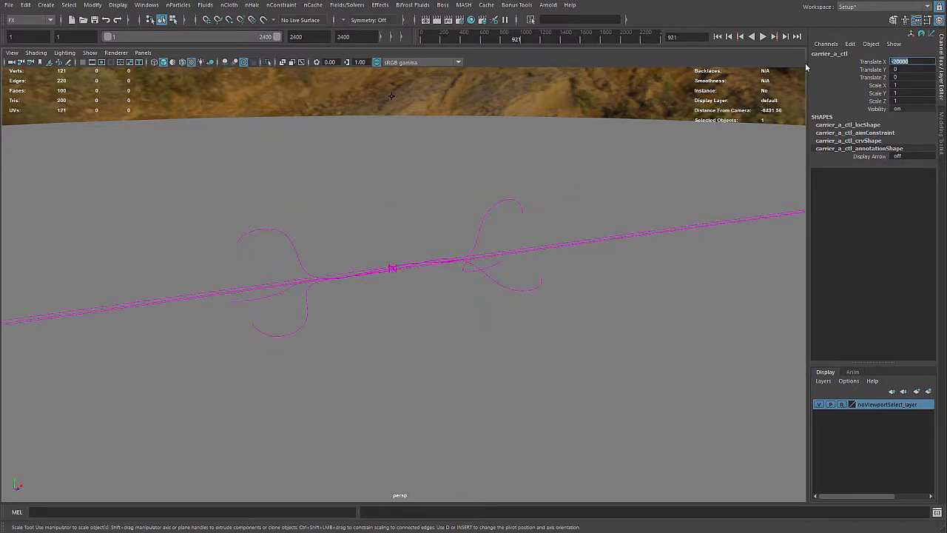
Play the simulation in short runs and examine how the curves behave between the distant carriers
left_click(763, 36)
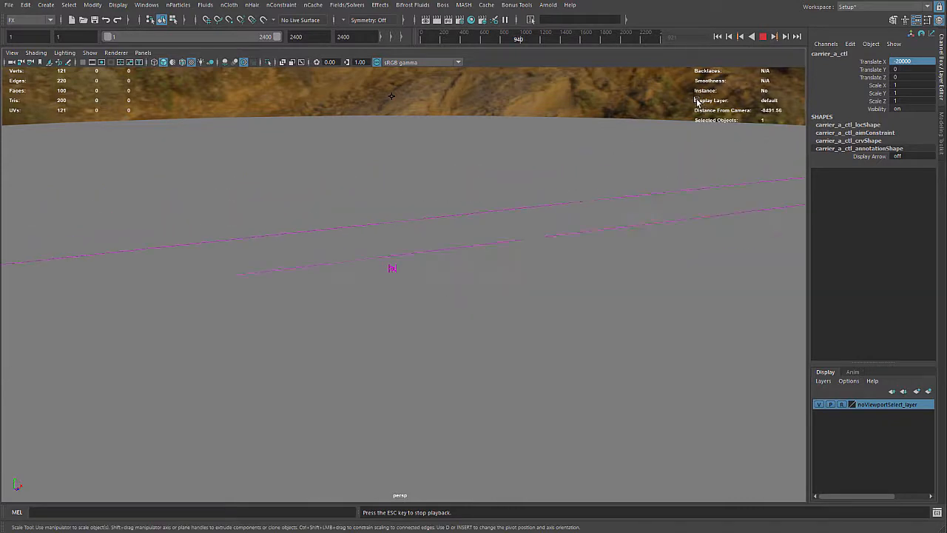
left_click(763, 36)
left_click_drag(587, 165, 391, 160, "alt")
left_click(762, 36)
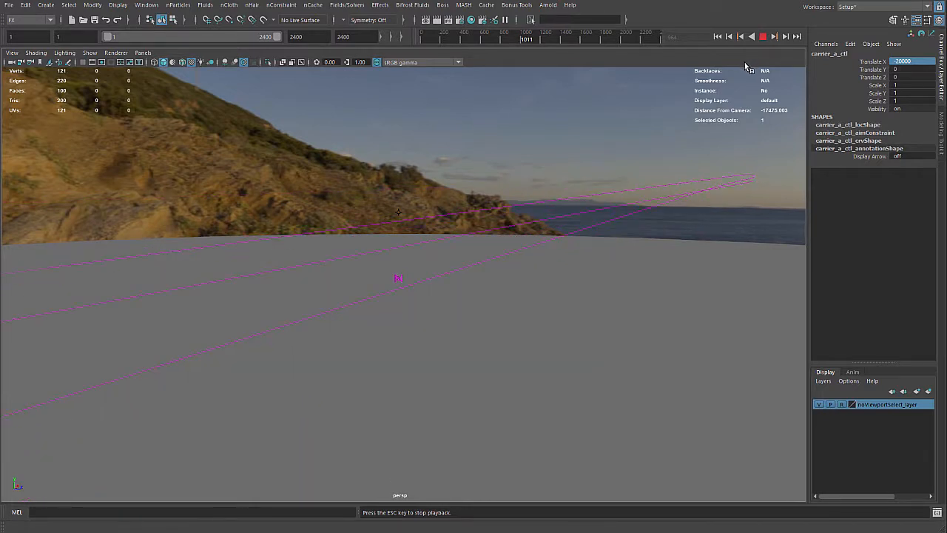
key("Escape")
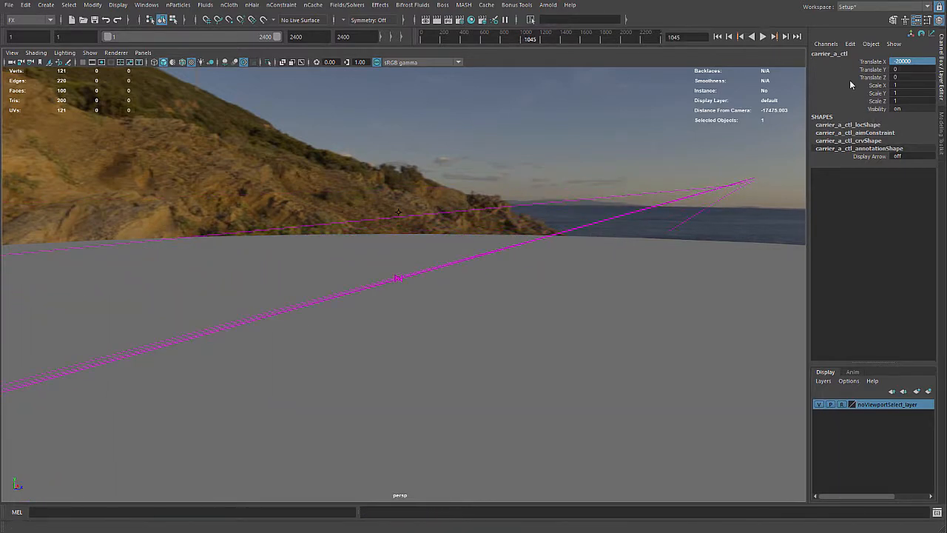
Select entanglement_grp and play the simulation again to examine the stretched curves' motion
key("r")
left_click_drag(522, 106, 481, 146, "alt")
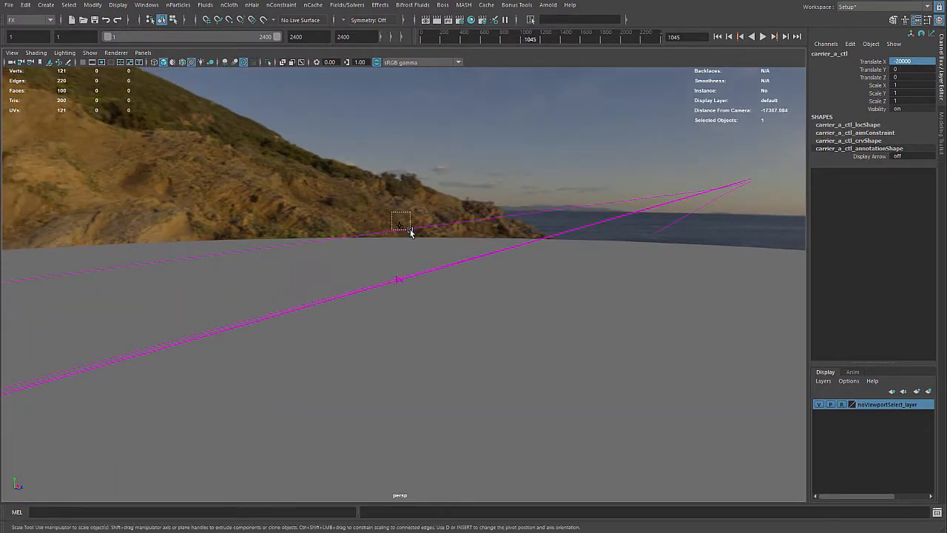
left_click(466, 216)
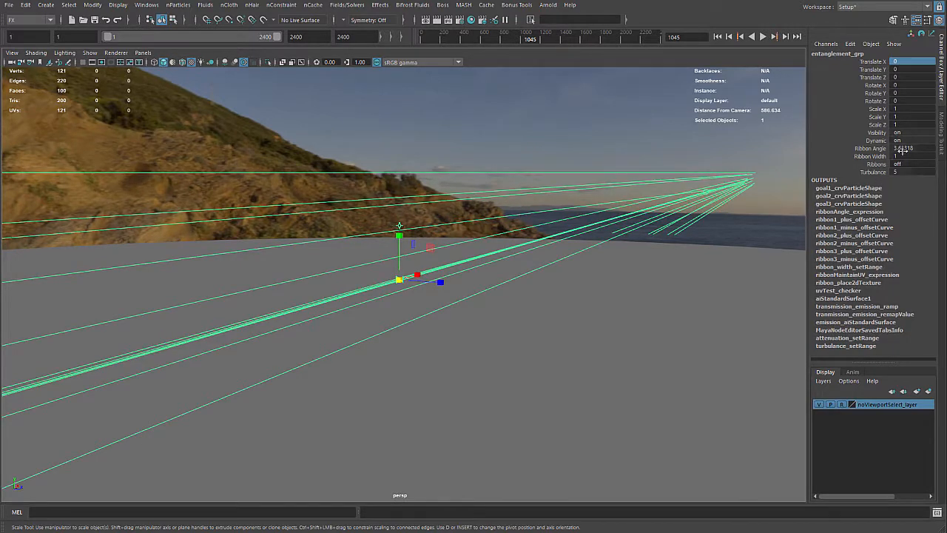
left_click(764, 37)
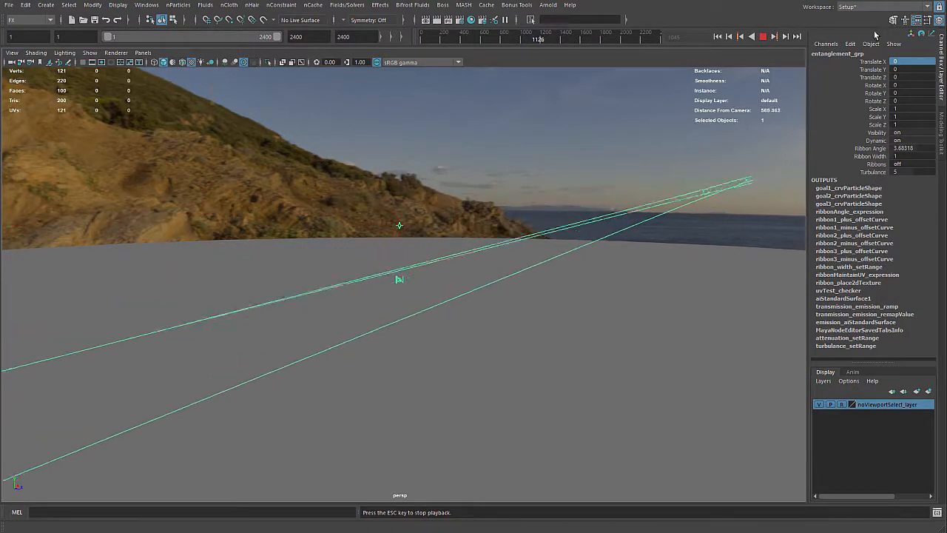
key("Escape")
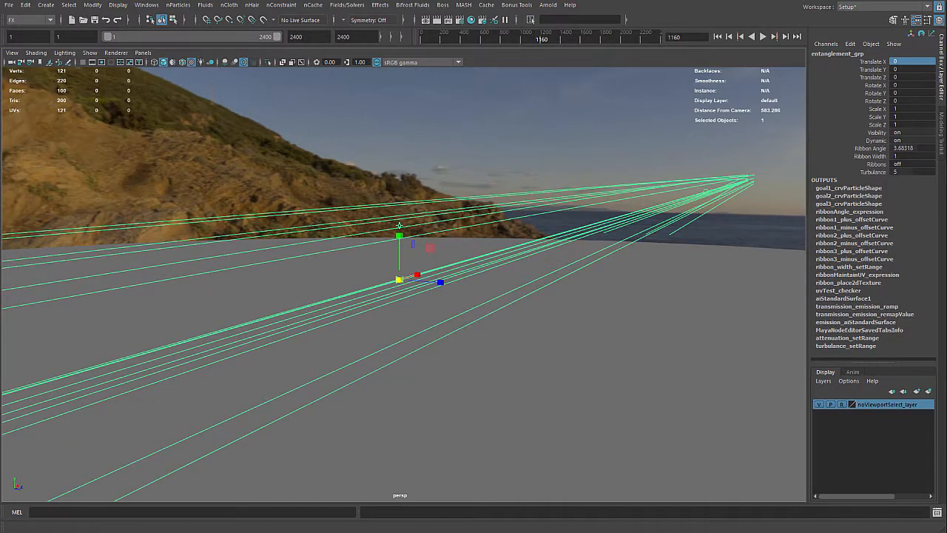
Adjust entanglement_grp's Turbulance to about 2.35 while the simulation plays, and stop the playback
key("ctrl+a")
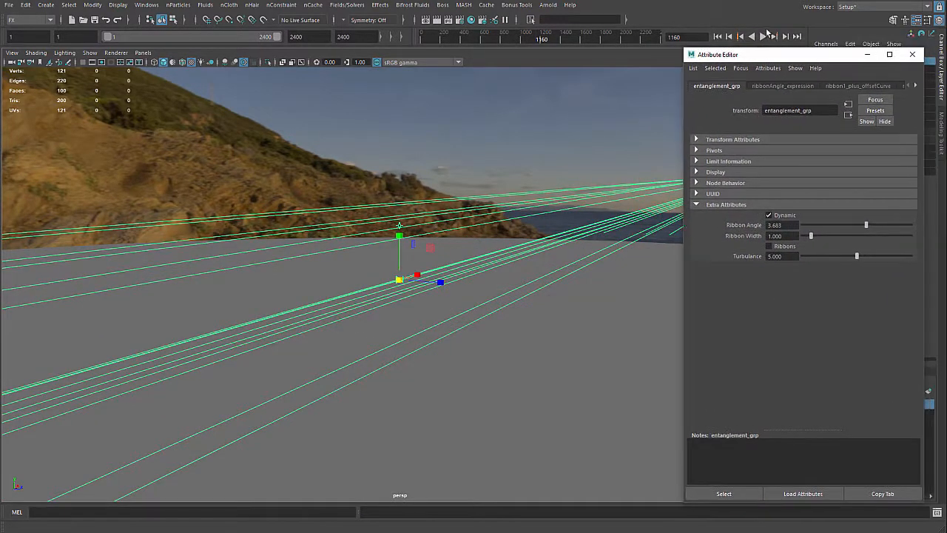
left_click(763, 36)
left_click_drag(856, 256, 821, 256)
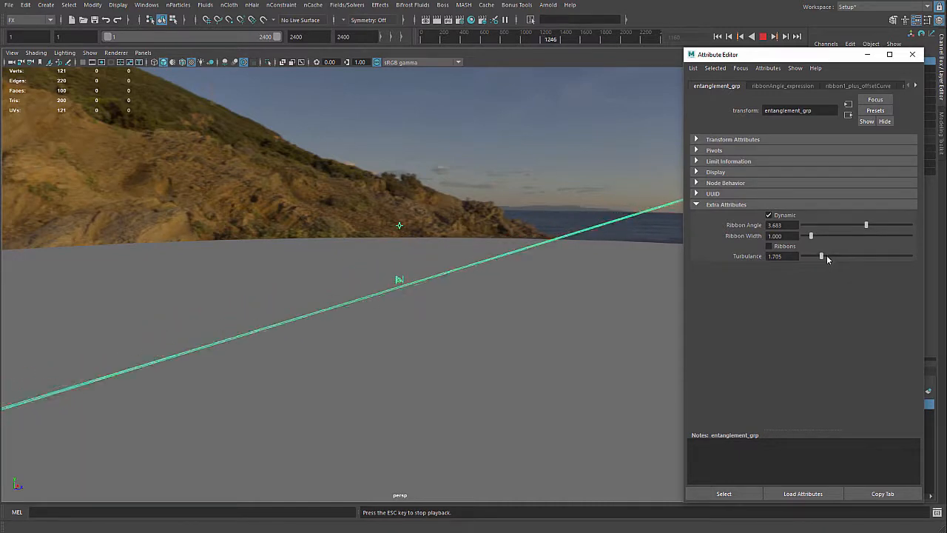
mouse_move(823, 256)
left_mouse_down()
mouse_move(896, 255)
mouse_move(774, 256)
mouse_move(813, 258)
mouse_move(822, 212)
mouse_move(828, 253)
left_mouse_up()
left_click_drag(843, 52, 866, 54)
left_click(934, 57)
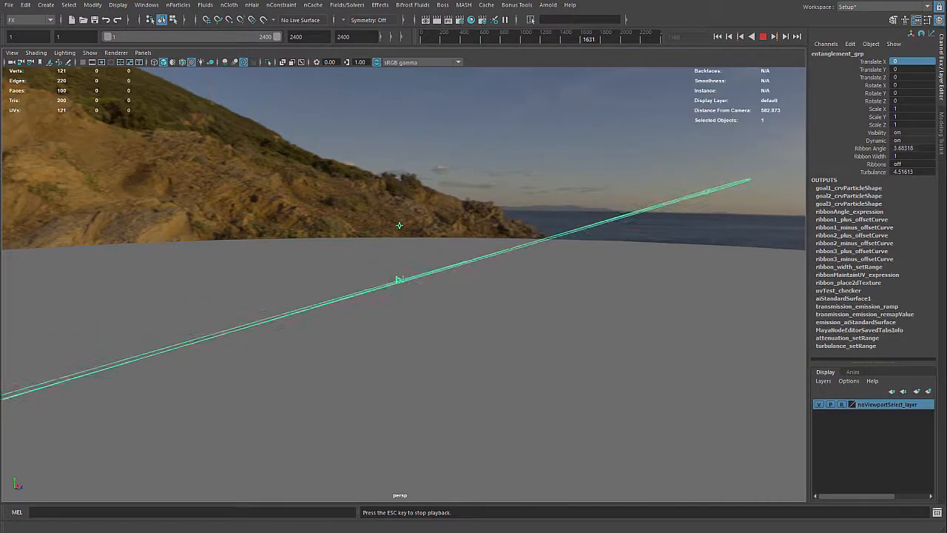
left_click(763, 38)
Bring carrier_a_ctl back near the rig's centre by setting its Translate X to -100
left_click_drag(672, 120, 649, 118, "alt")
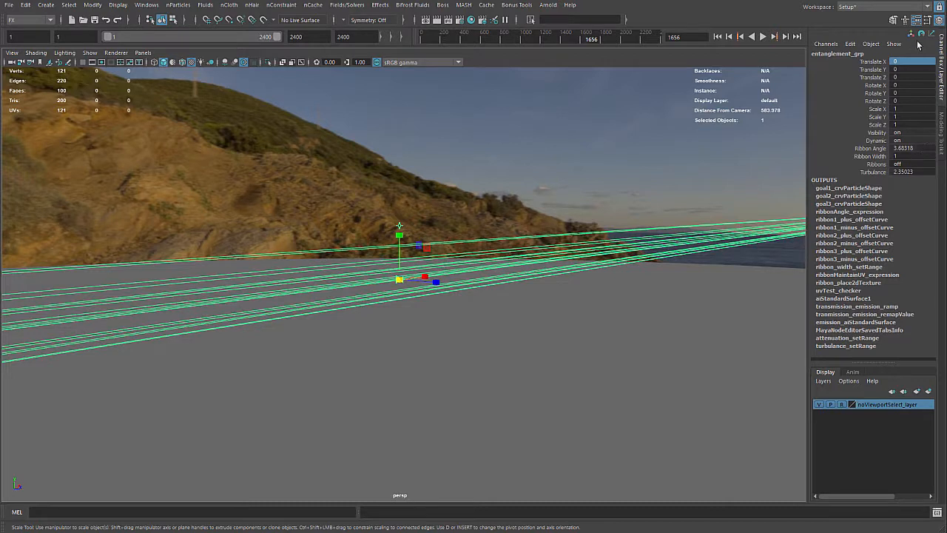
key("Down")
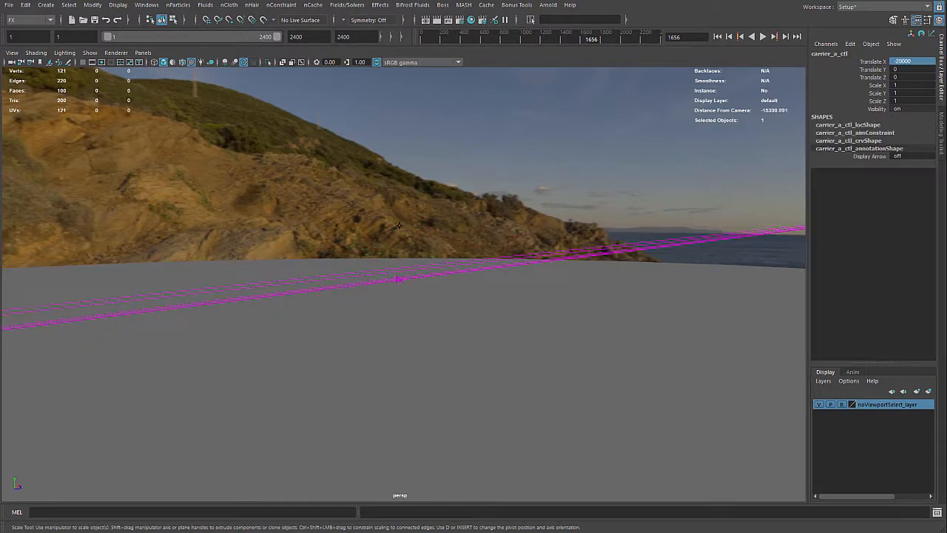
left_click(894, 61)
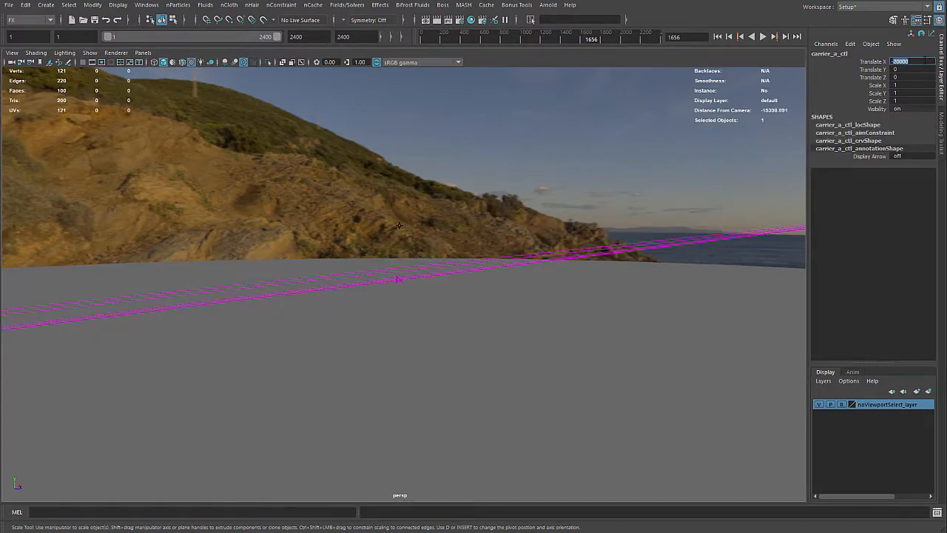
key("Return")
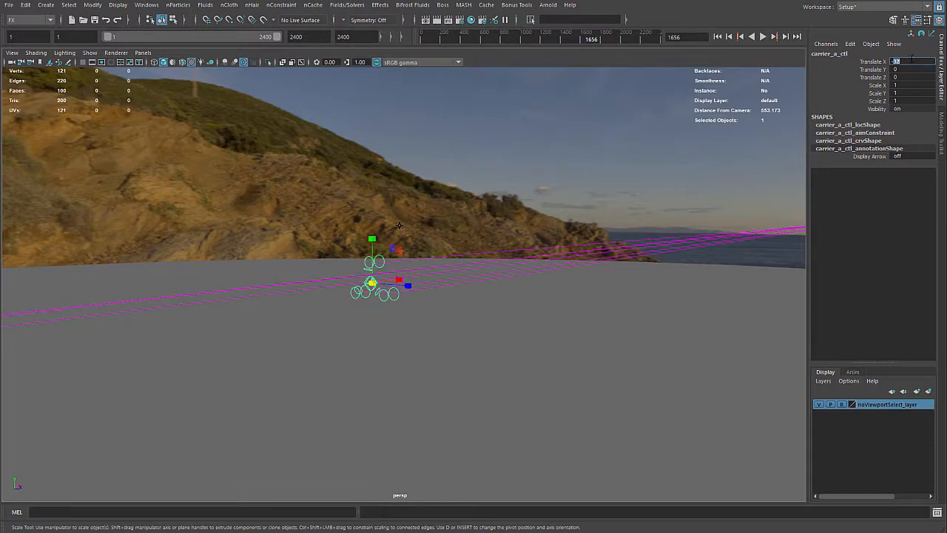
type("-100")
key("Return")
key("Return")
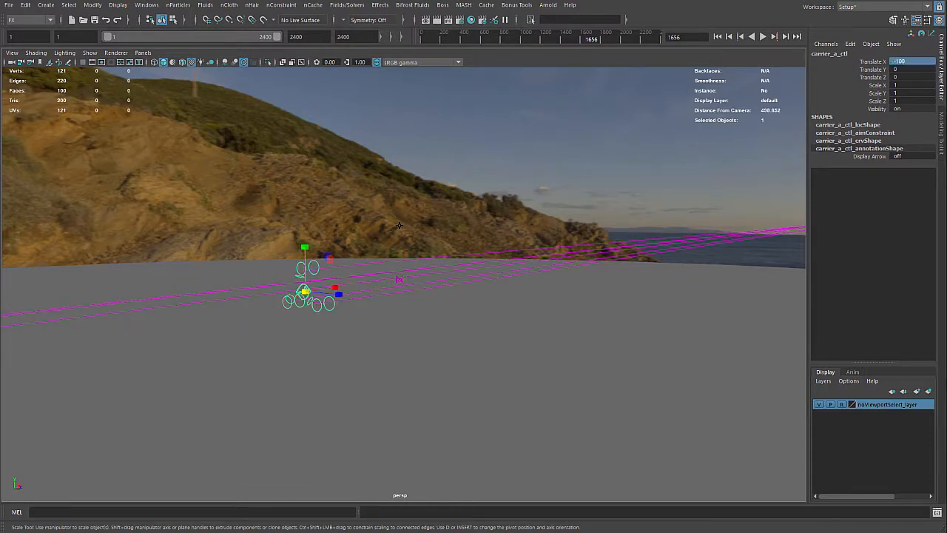
Set carrier_b_ctl's Translate X to 100 and frame both carriers in the view
key("Right")
double_click(912, 62)
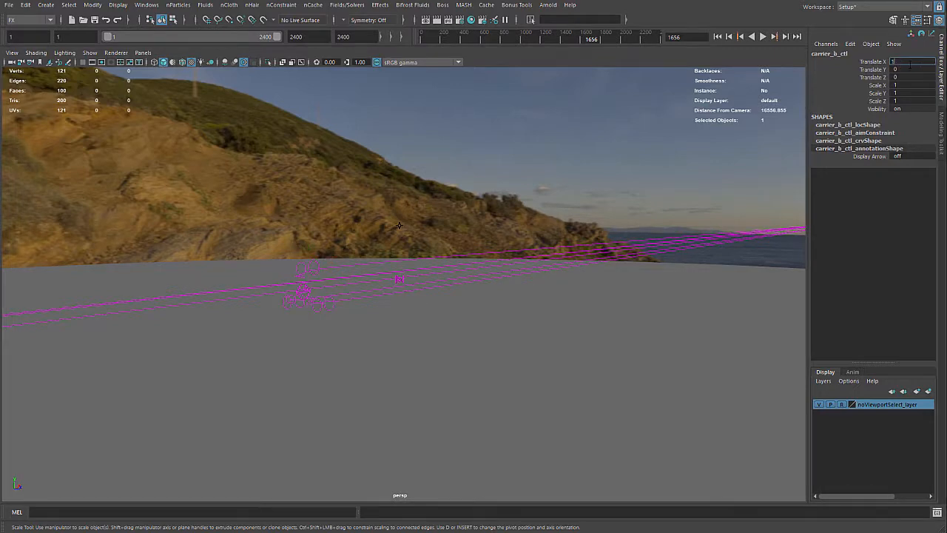
key("Return")
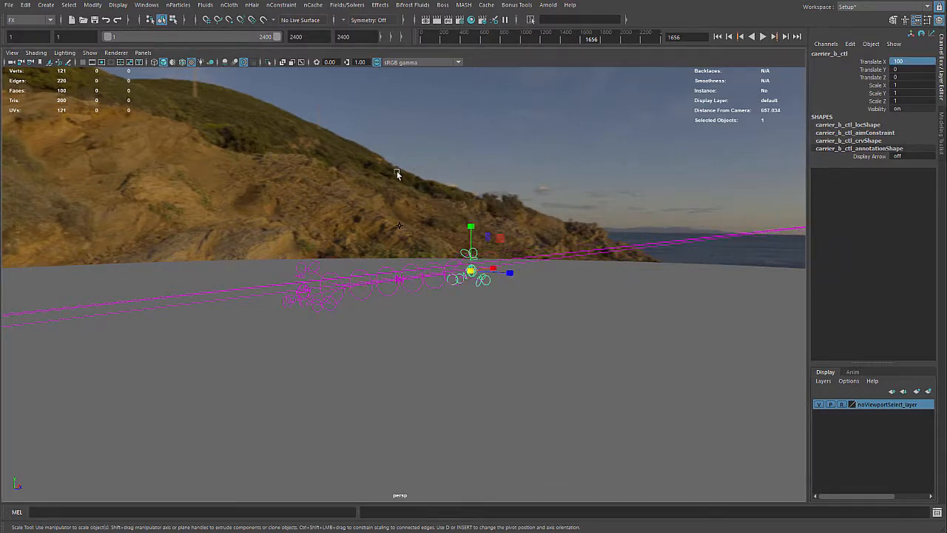
left_click_drag(397, 173, 568, 221, "alt")
right_click_drag(568, 222, 577, 203, "alt")
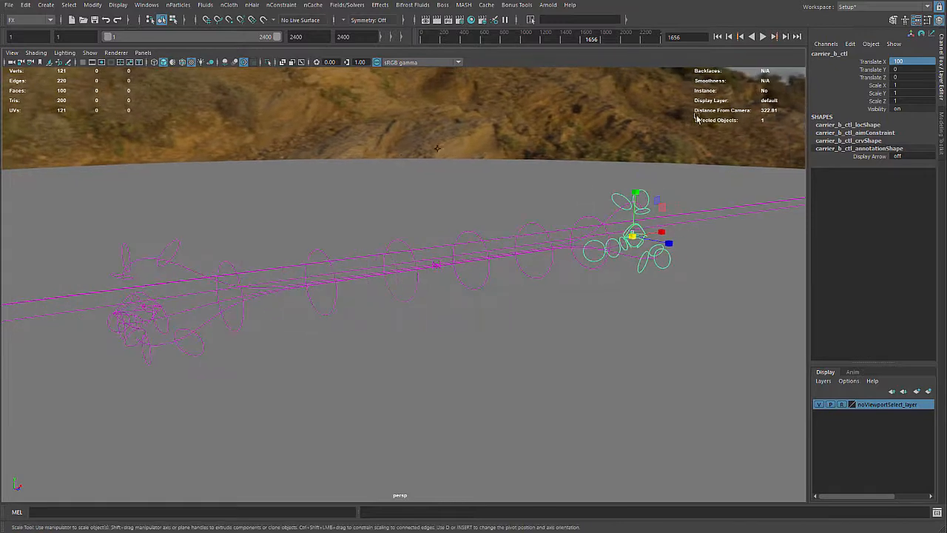
Play the simulation briefly with both carriers near the centre, and stop it
left_click(763, 36)
left_click(763, 36)
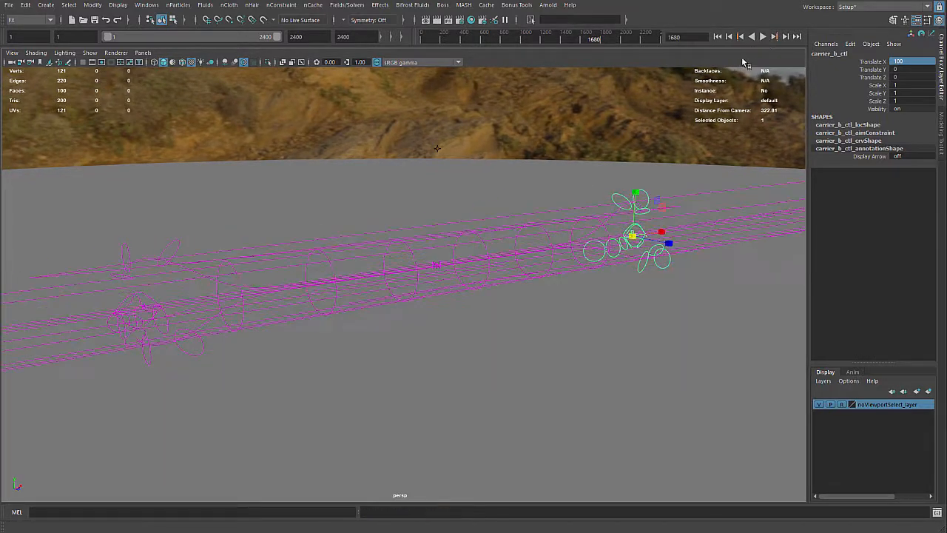
key("r")
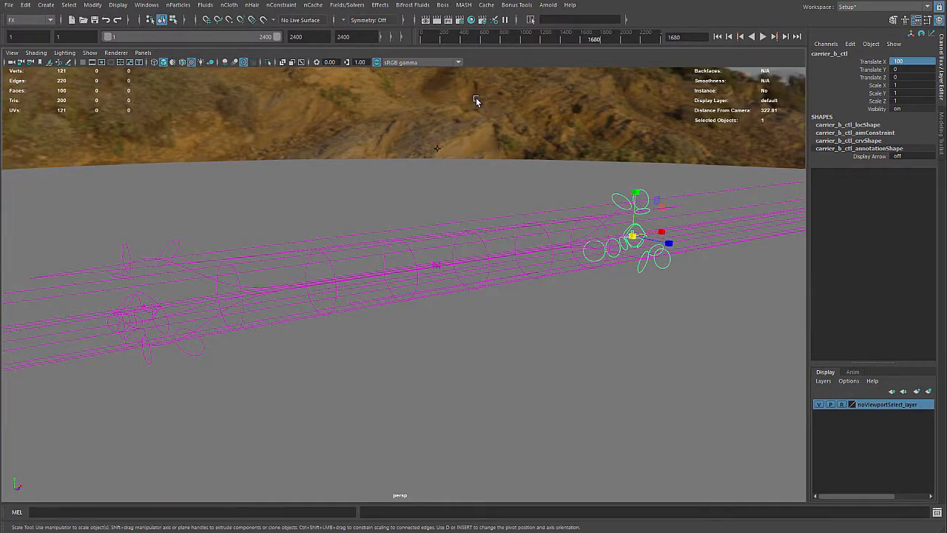
Select entanglement_grp and turn on its Ribbons attribute in the Attribute Editor
key("Up")
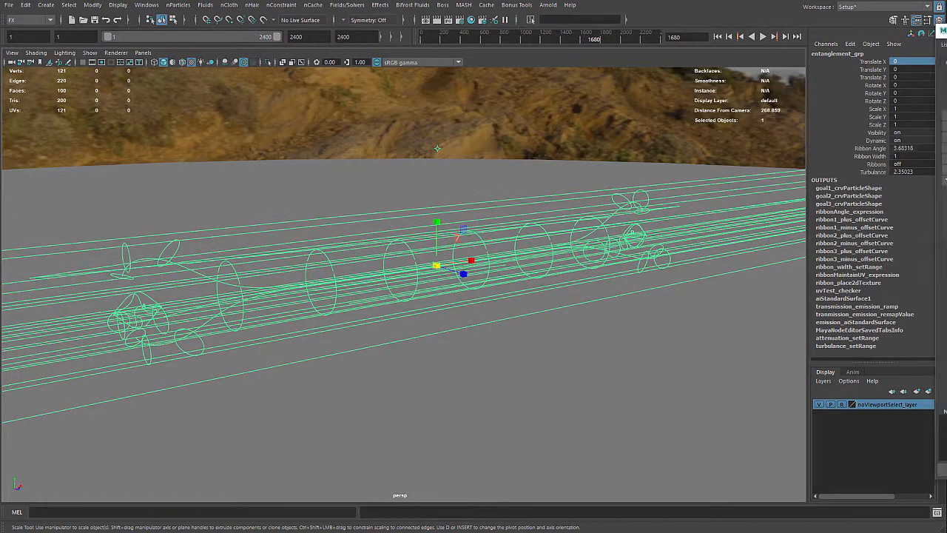
key("ctrl+a")
left_click(751, 238)
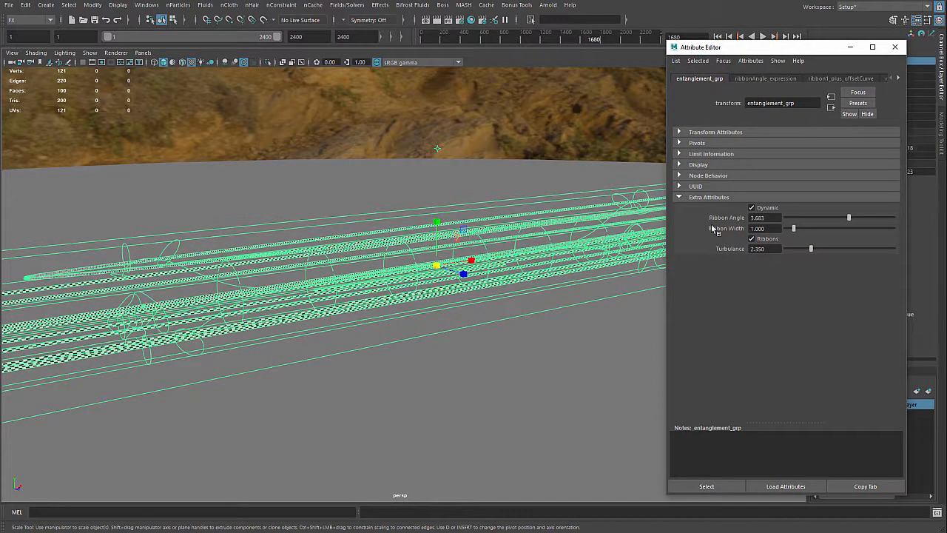
Clear the selection, play the simulation and examine the checkered ribbons up close between the carriers
left_click(482, 132)
left_click(762, 35)
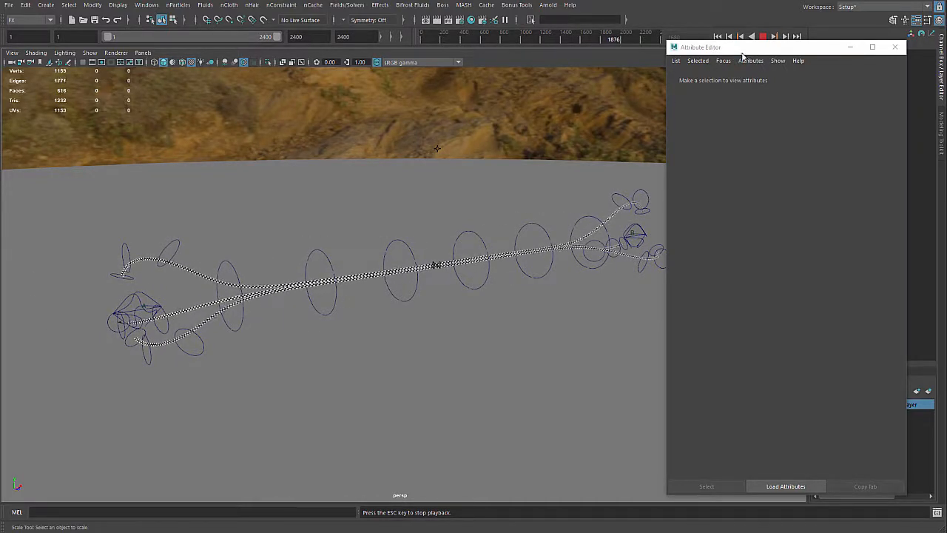
middle_click_drag(317, 201, 392, 171, "alt")
right_click_drag(391, 171, 491, 167, "alt")
middle_click_drag(491, 166, 356, 192, "alt")
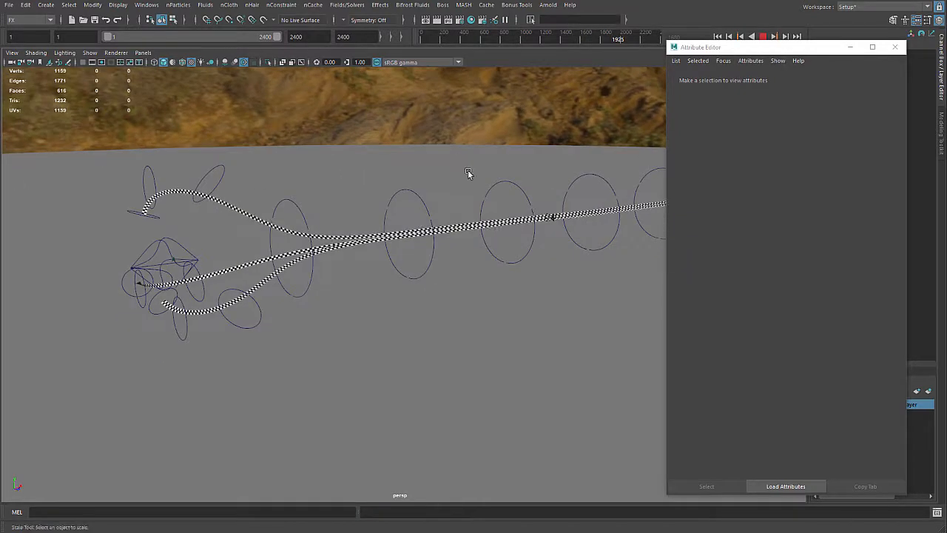
right_click_drag(356, 193, 503, 170, "alt")
middle_click_drag(470, 179, 484, 178, "alt")
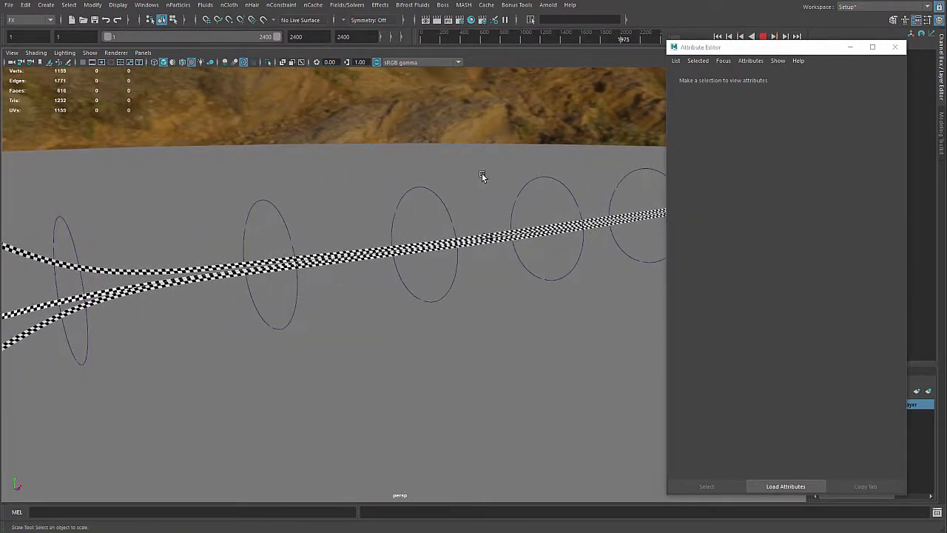
left_click_drag(483, 177, 470, 174, "alt")
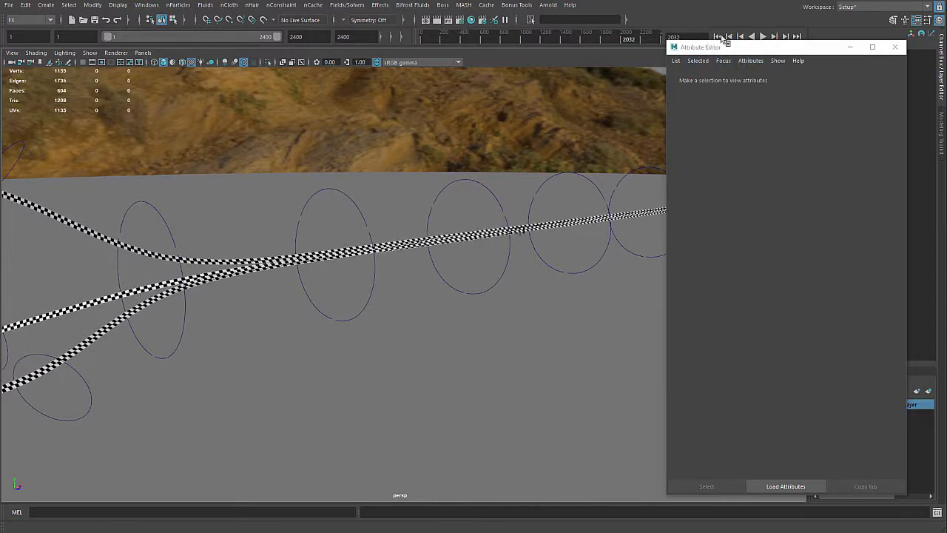
Rewind to the first frame, replay the ribbon simulation and stop after about 56 frames
left_click(717, 37)
left_click(763, 37)
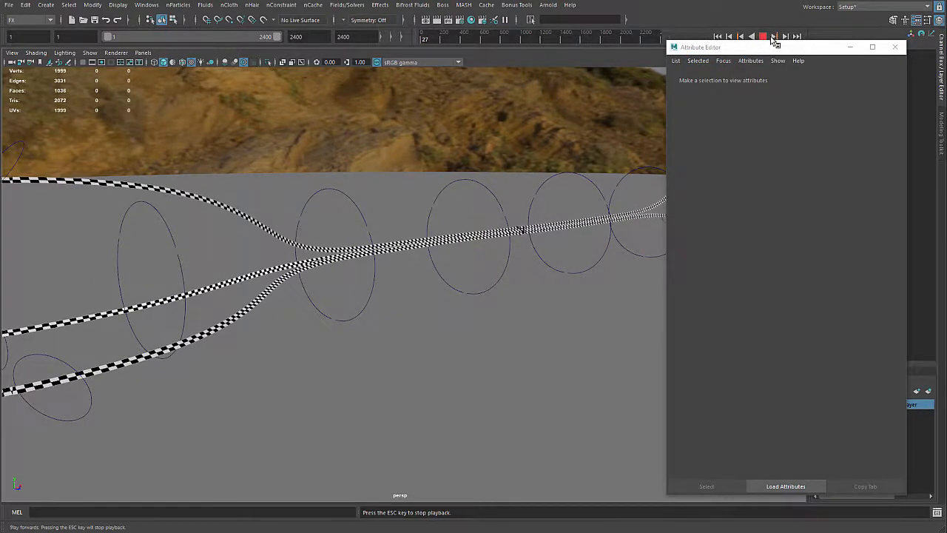
key("Escape")
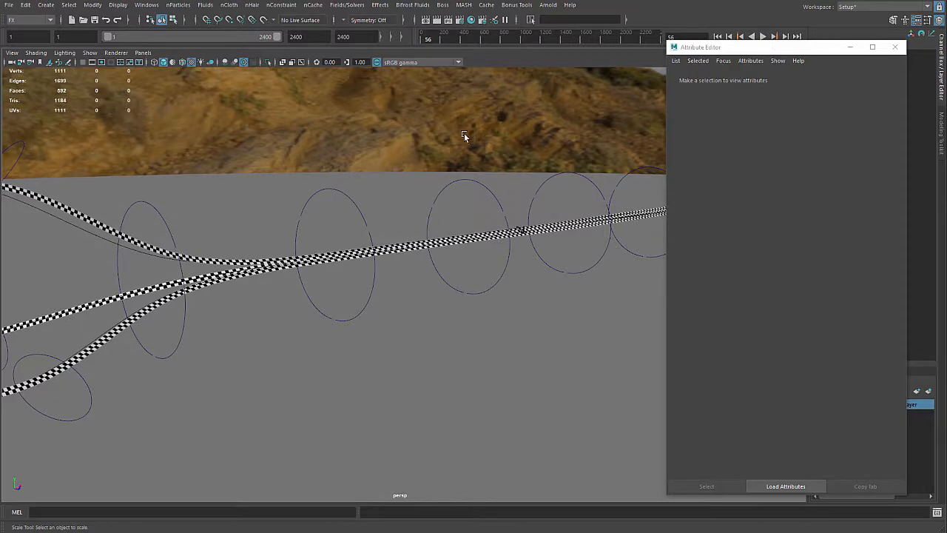
Select entanglement_grp and lower its Ribbon Angle to about 2.635
left_click_drag(464, 132, 483, 75, "alt")
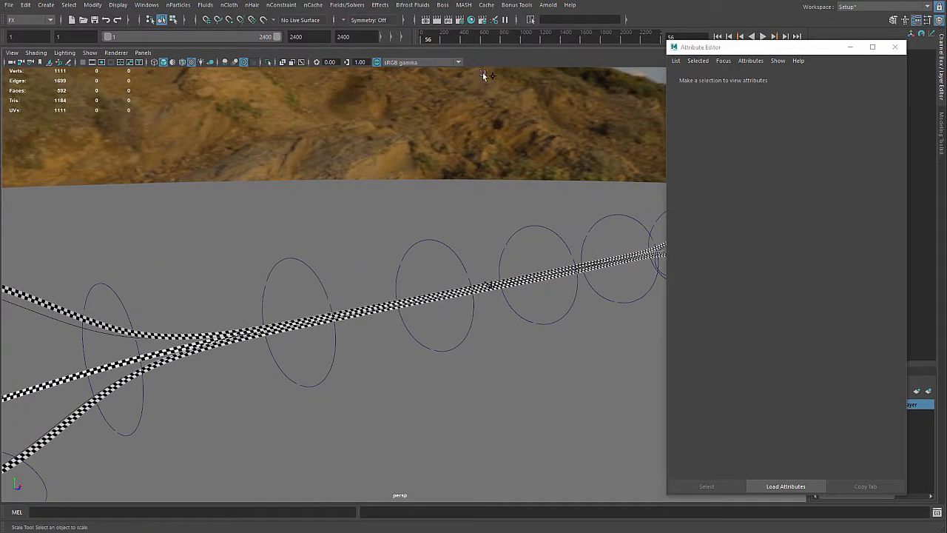
left_click(492, 76)
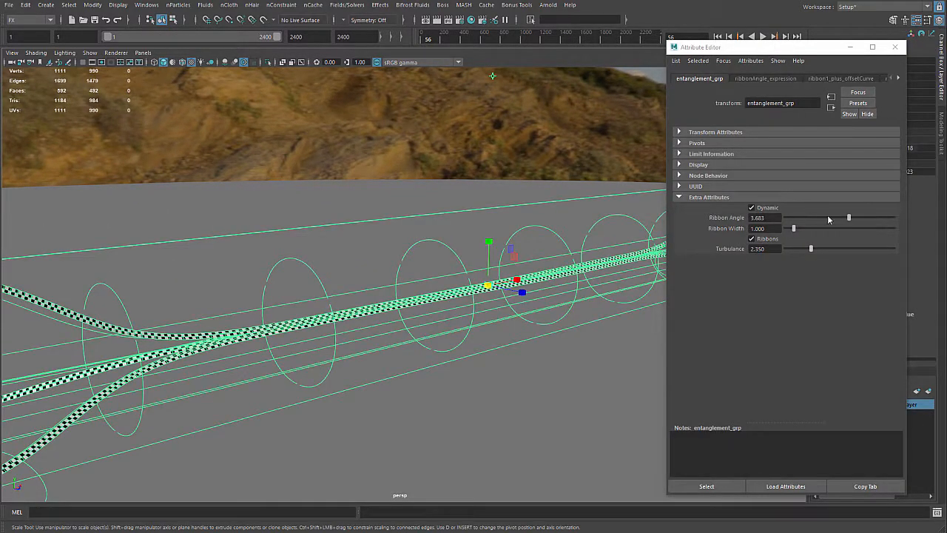
left_click_drag(850, 217, 811, 224)
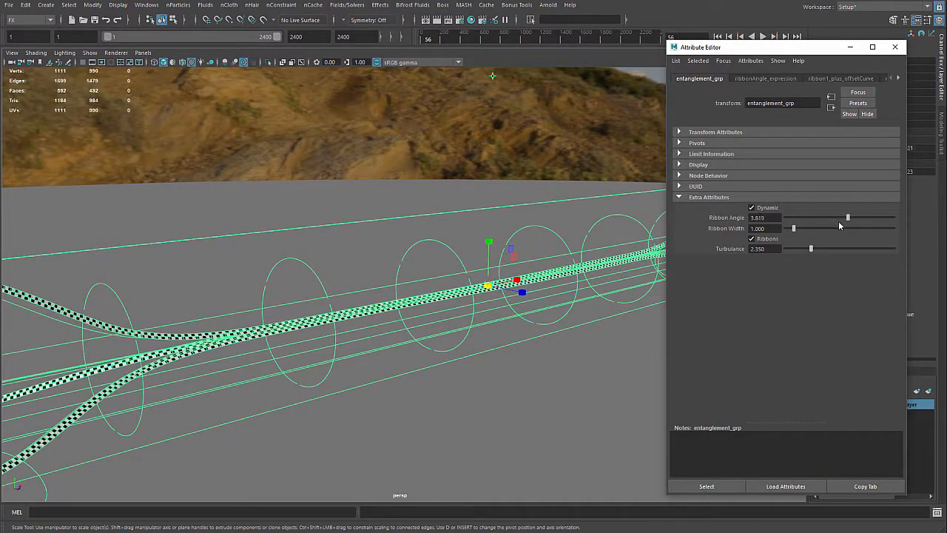
mouse_move(840, 225)
left_mouse_down()
mouse_move(808, 224)
mouse_move(844, 221)
mouse_move(829, 222)
left_mouse_up()
Increase entanglement_grp's Ribbon Width to about 5.28 and inspect the ribbons' ends around carrier_b_ctl
left_click_drag(492, 233, 463, 205, "alt")
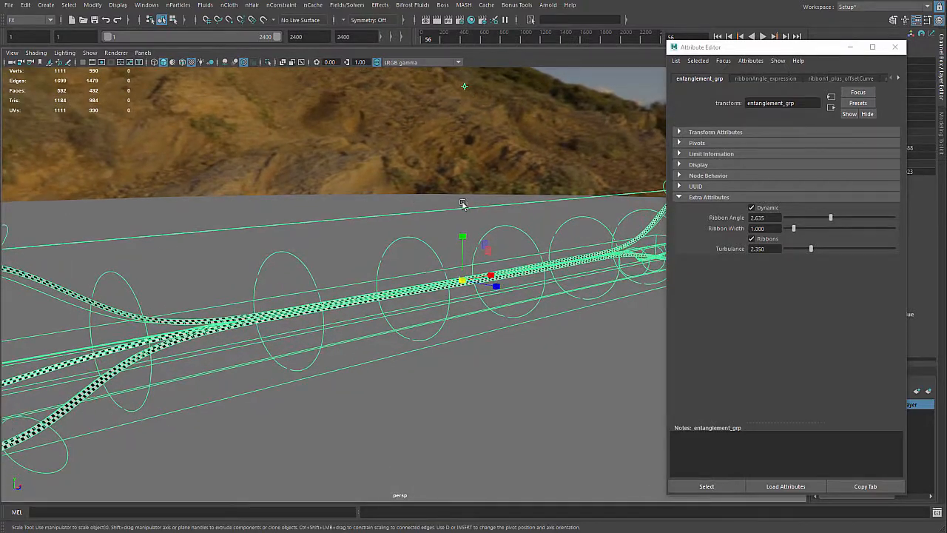
left_click_drag(794, 230, 841, 228)
scroll(473, 225, "down", 2)
left_click_drag(474, 225, 326, 216, "alt")
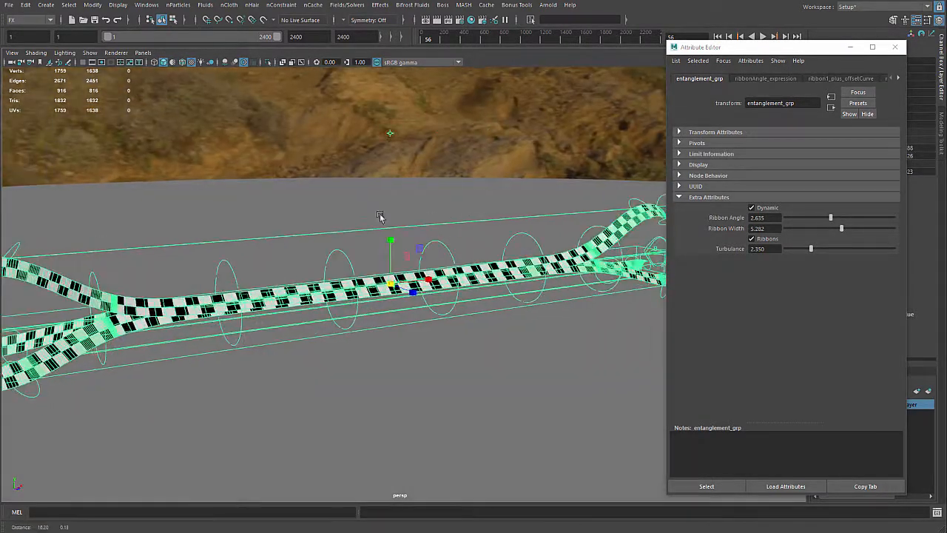
left_click(608, 239)
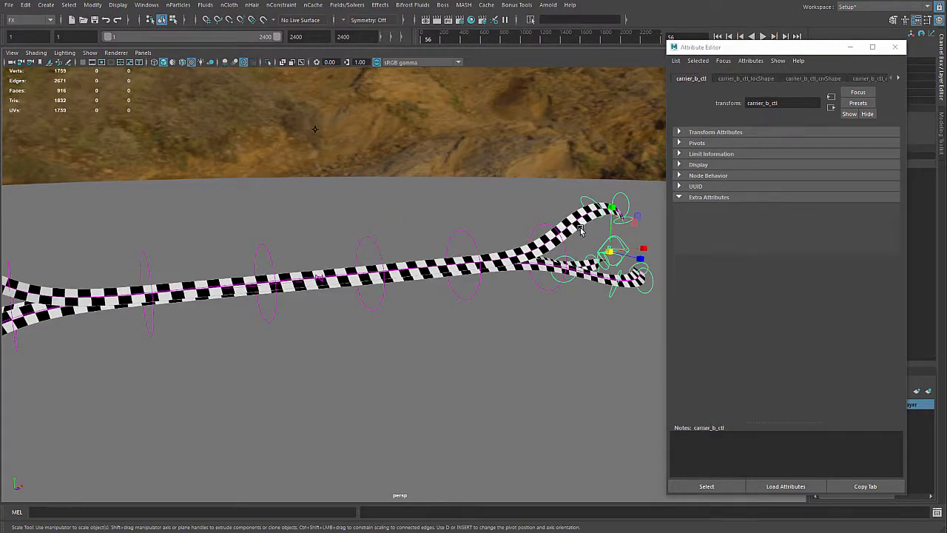
scroll(595, 230, "up", 5)
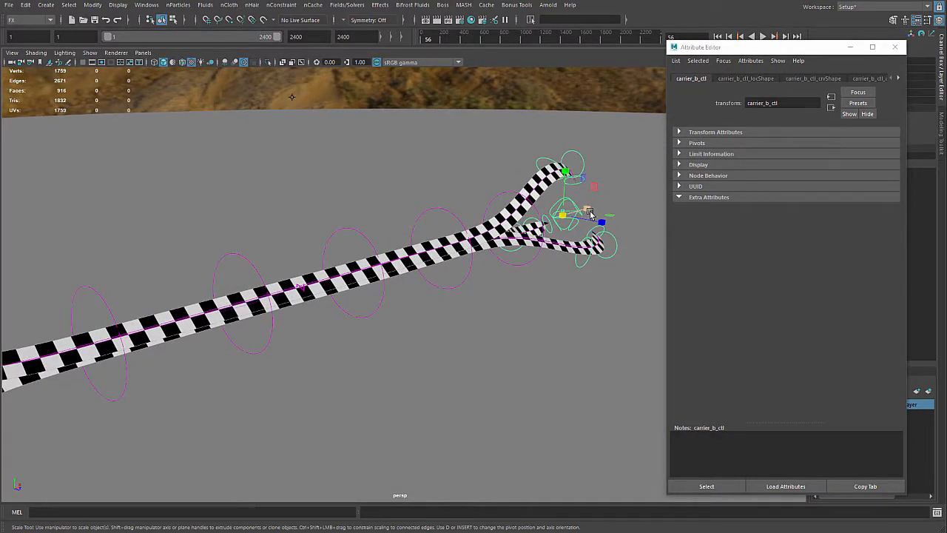
Close the Attribute Editor and set carrier_a_ctl's Translate X to -10000
left_click(894, 47)
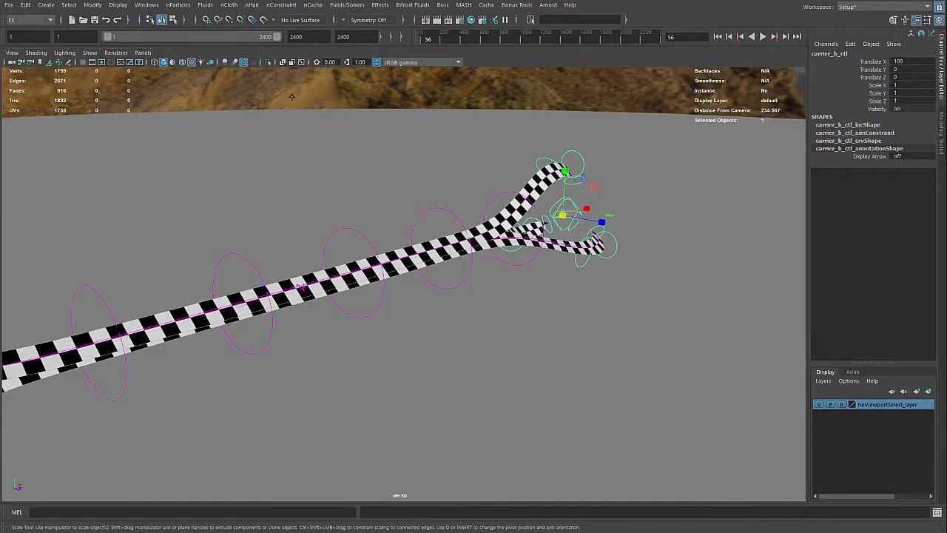
left_click(26, 128)
left_click(921, 62)
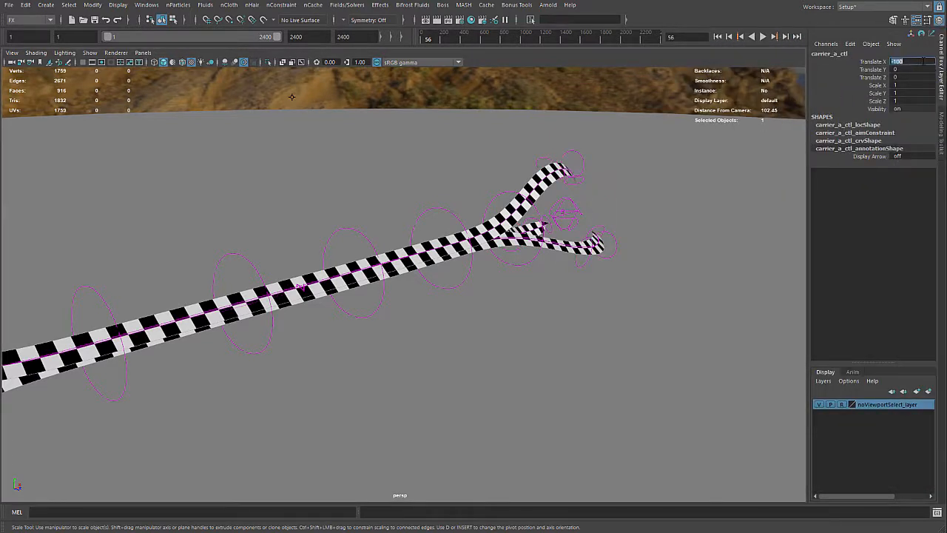
type("-10000")
key("Return")
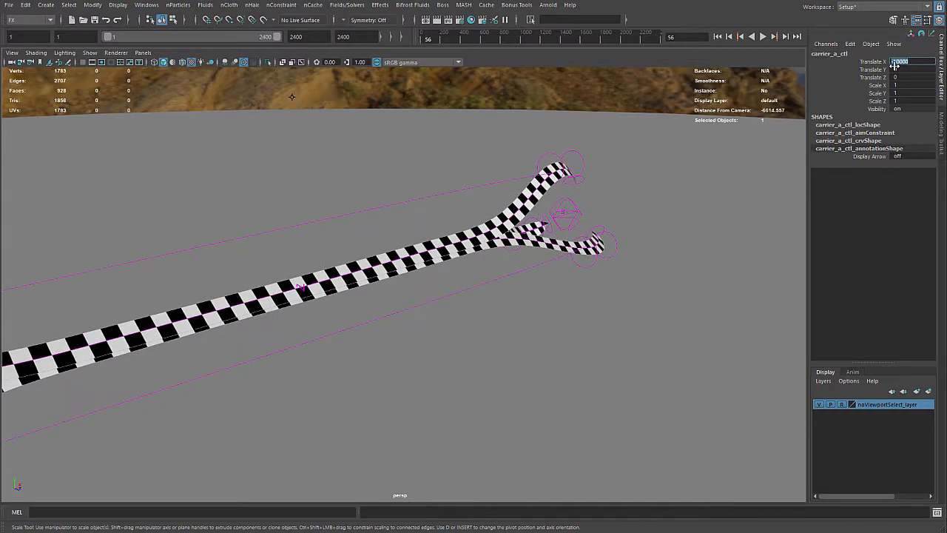
Play the simulation with the distant carrier, stop it and examine the checker pattern along the stretched ribbons
left_click(763, 36)
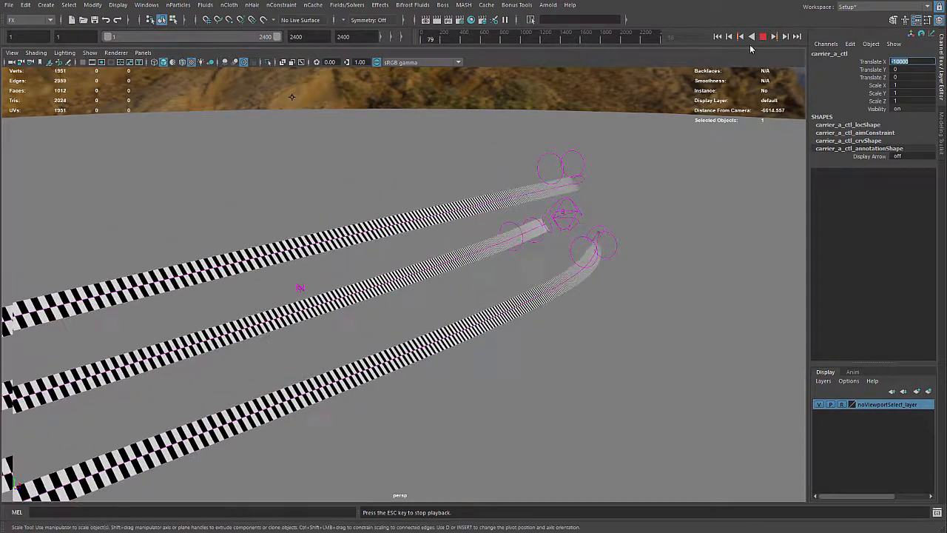
left_click(763, 37)
middle_click_drag(386, 163, 698, 120, "alt")
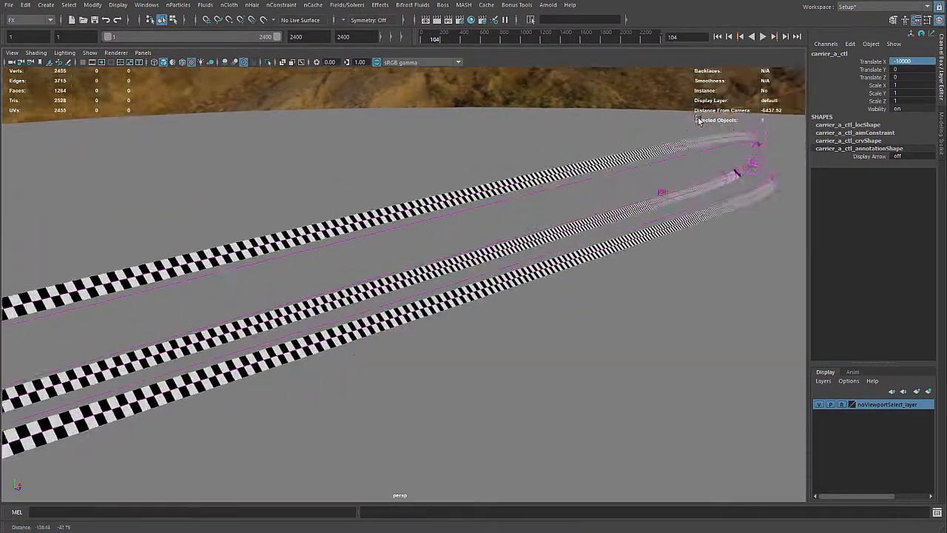
right_click_drag(697, 120, 488, 142, "alt")
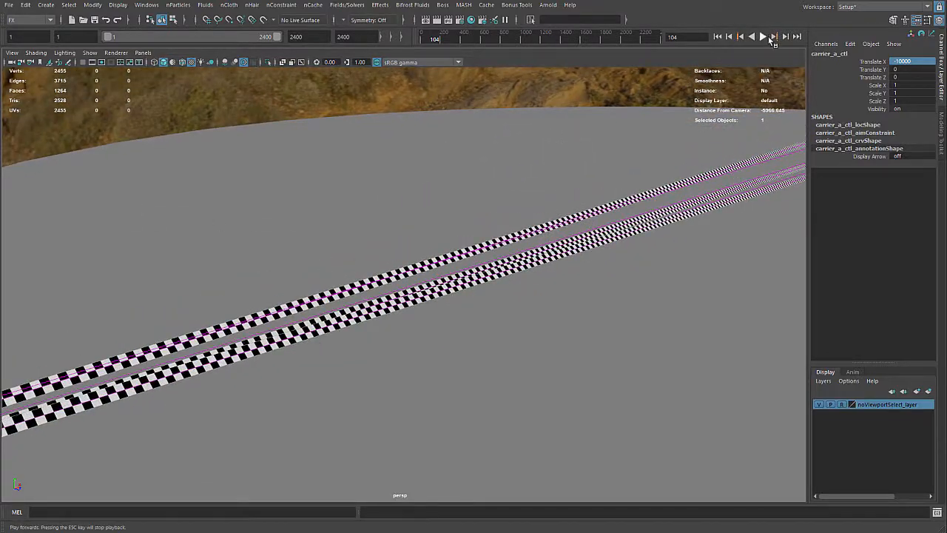
left_click(768, 36)
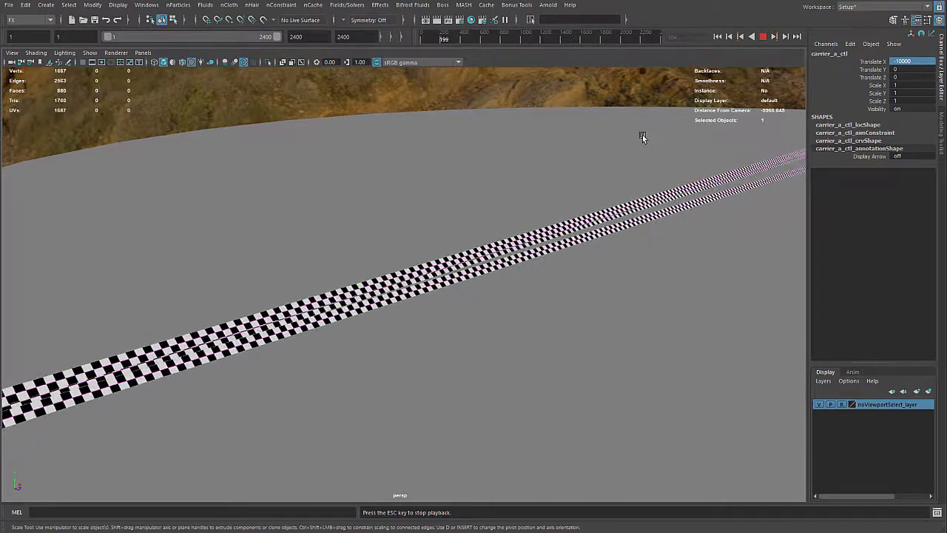
key("Escape")
right_click_drag(642, 135, 524, 161, "alt")
middle_click_drag(525, 161, 508, 172, "alt")
mouse_move(526, 150)
right_mouse_down("alt")
mouse_move(516, 154)
mouse_move(544, 153)
right_mouse_up("alt")
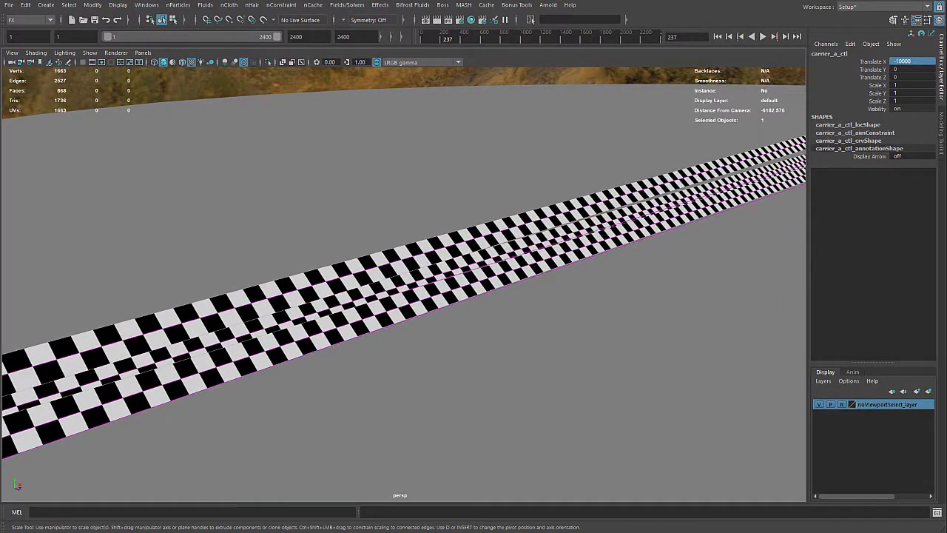
Select entanglement_grp and reduce its Ribbon Width to about 4.38 on the stretched ribbons
key("Up")
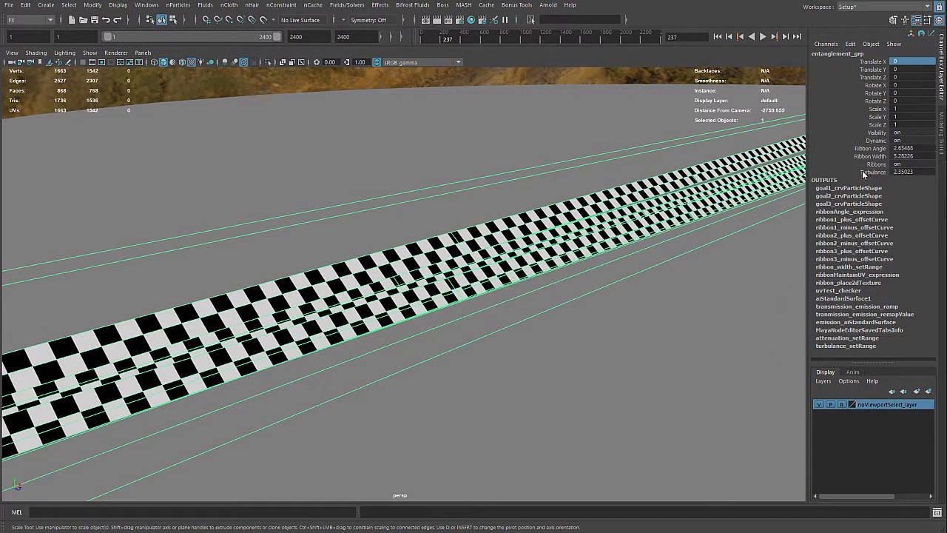
left_click(863, 164)
left_click(847, 155)
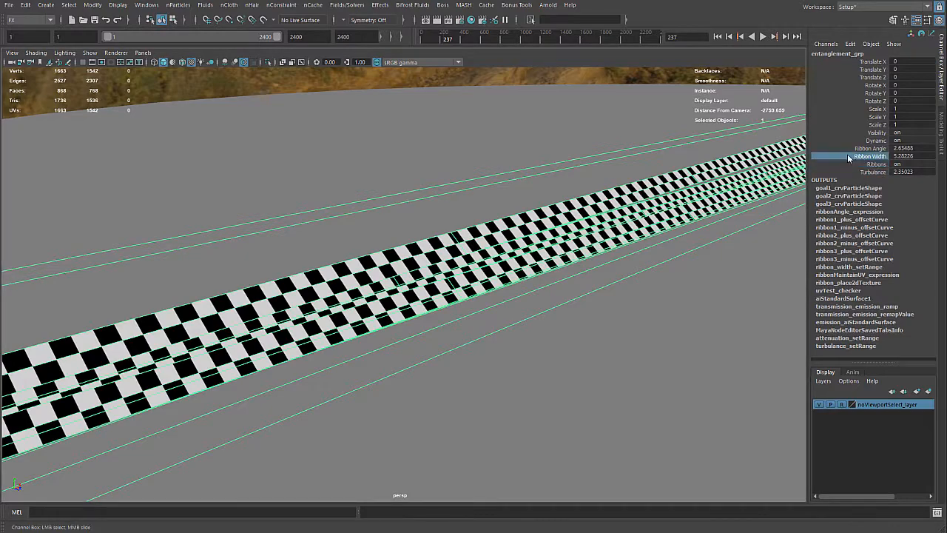
middle_click_drag(653, 179, 555, 175)
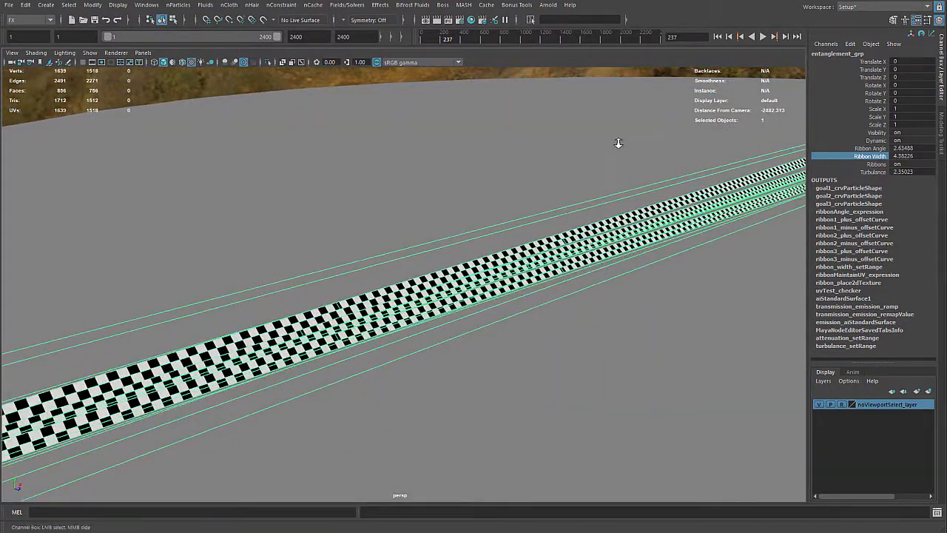
right_click_drag(617, 144, 476, 173, "alt")
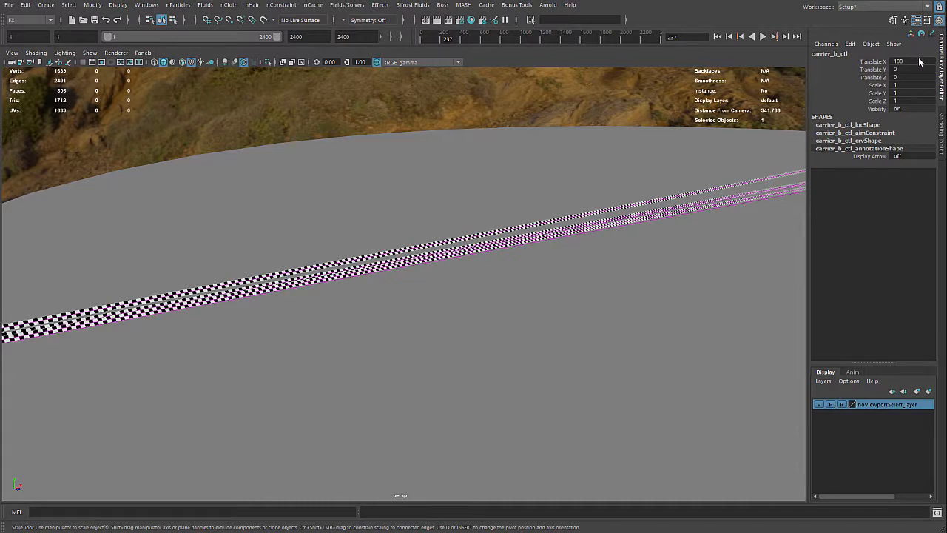
Move carrier_a_ctl back near the centre by setting its Translate X to -100
double_click(919, 62)
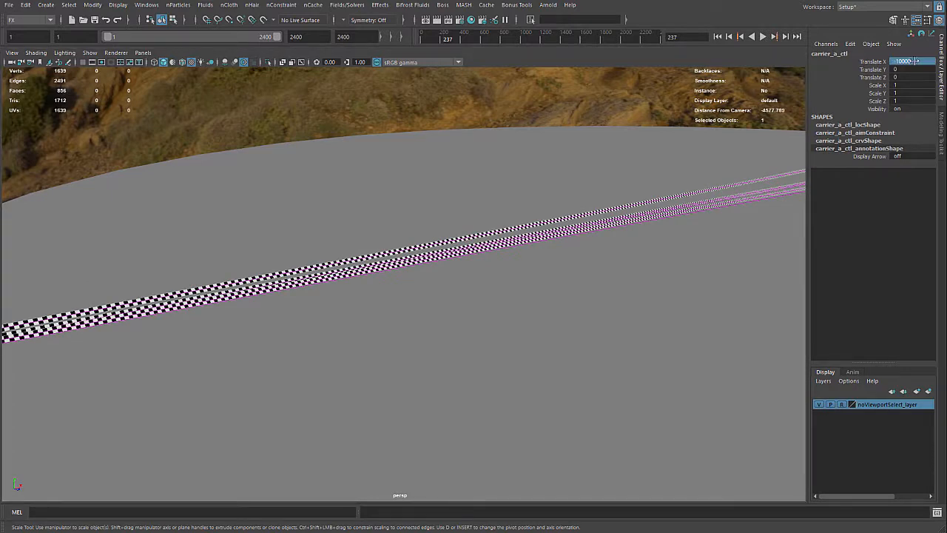
left_click(916, 61)
left_click_drag(903, 62, 930, 61)
key("BackSpace")
key("Return")
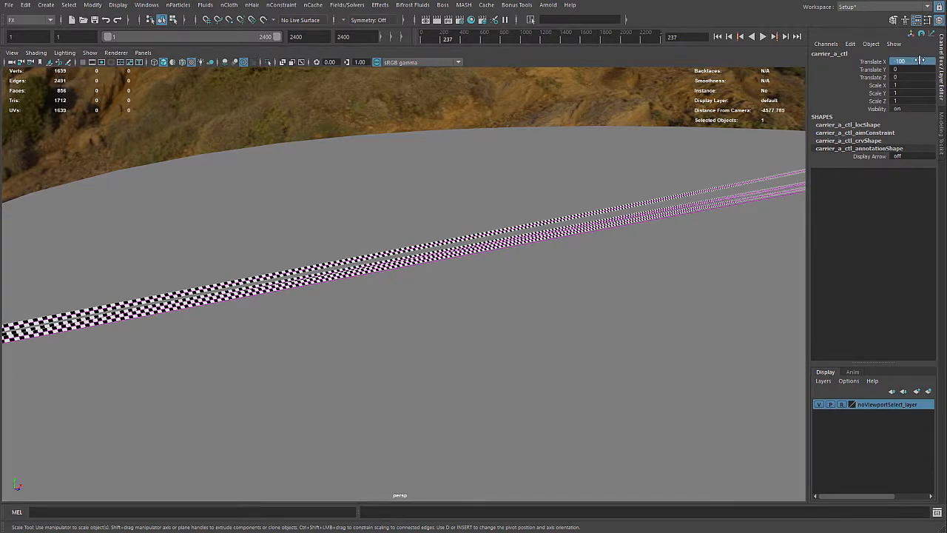
Play the simulation with both carriers in view to examine the shortened ribbons, and stop the playback
middle_click_drag(715, 90, 379, 161, "alt")
right_click_drag(378, 161, 603, 157, "alt")
middle_click_drag(602, 156, 469, 287, "alt")
left_click_drag(469, 287, 446, 268, "alt")
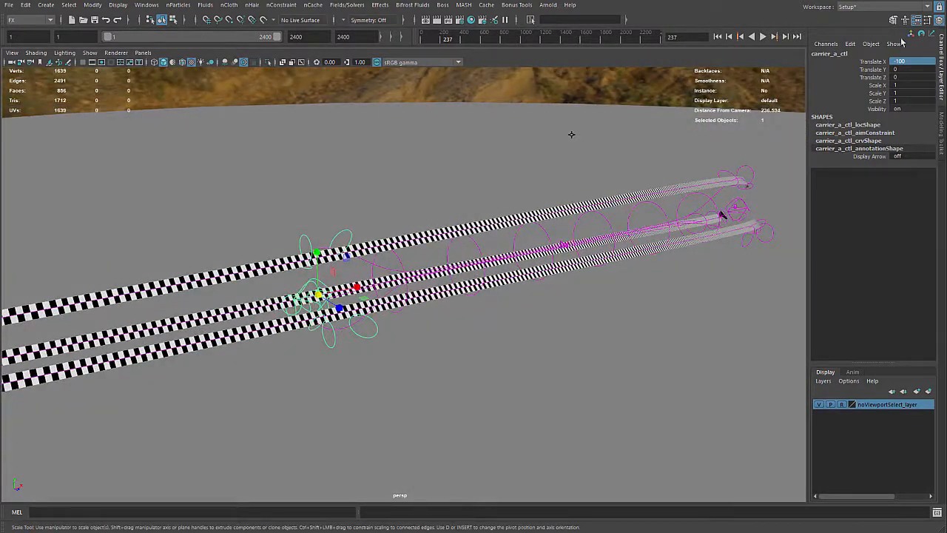
left_click(763, 36)
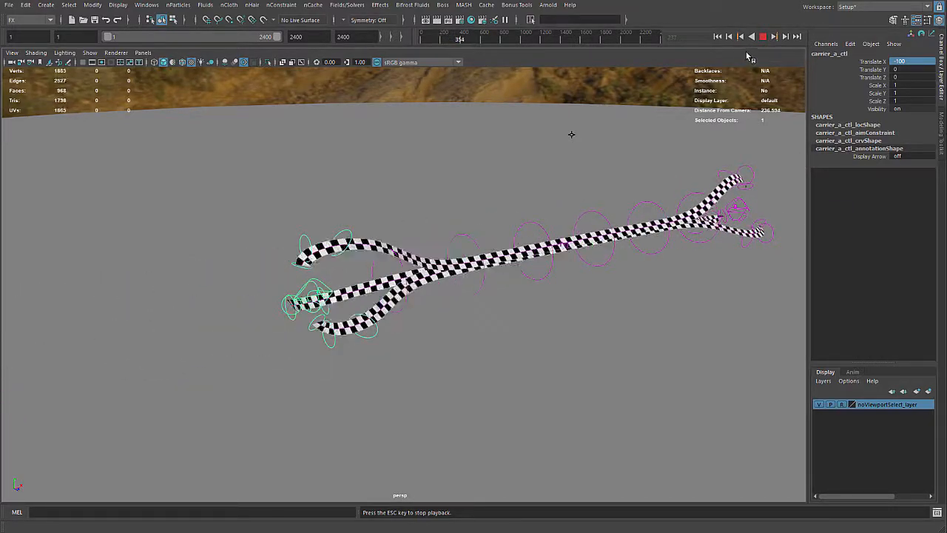
key("r")
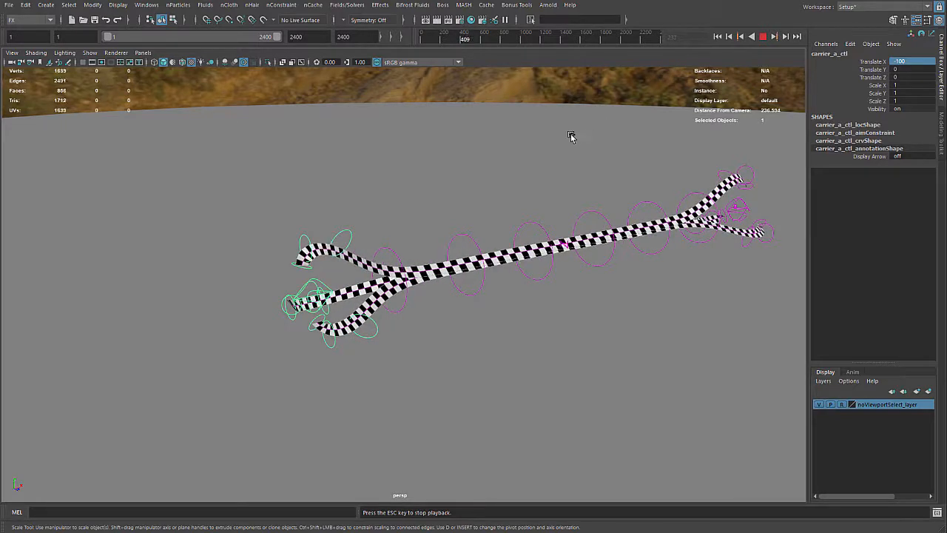
left_click_drag(571, 139, 540, 144, "alt")
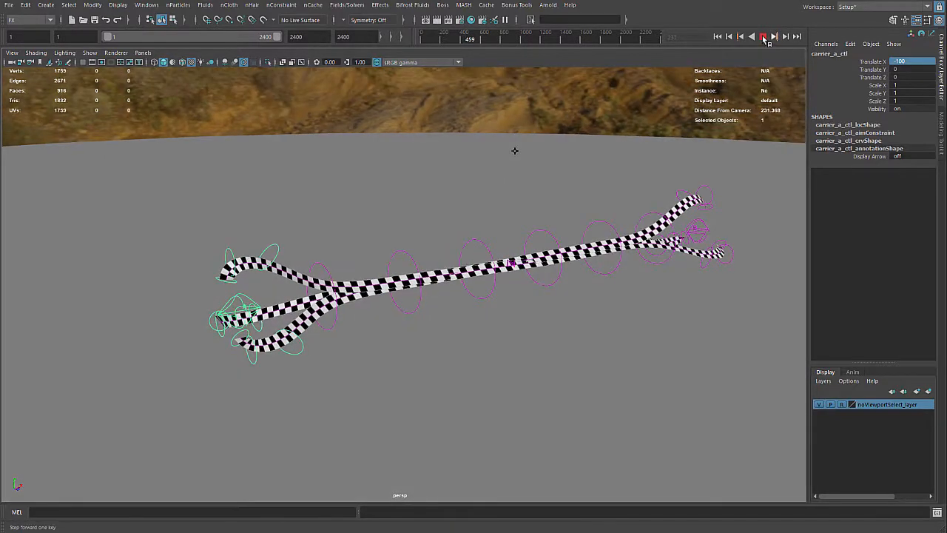
key("Escape")
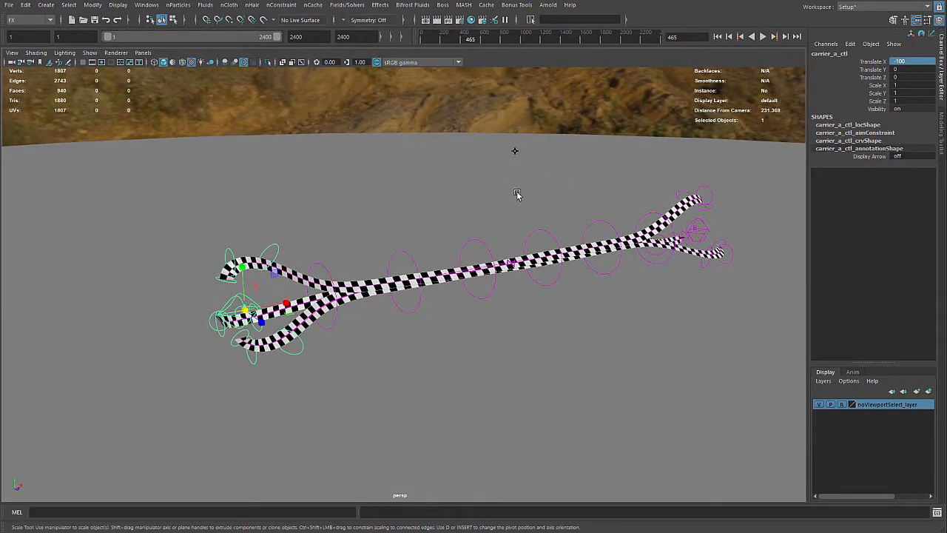
left_click_drag(465, 207, 477, 185, "alt")
scroll(464, 190, "up", 3)
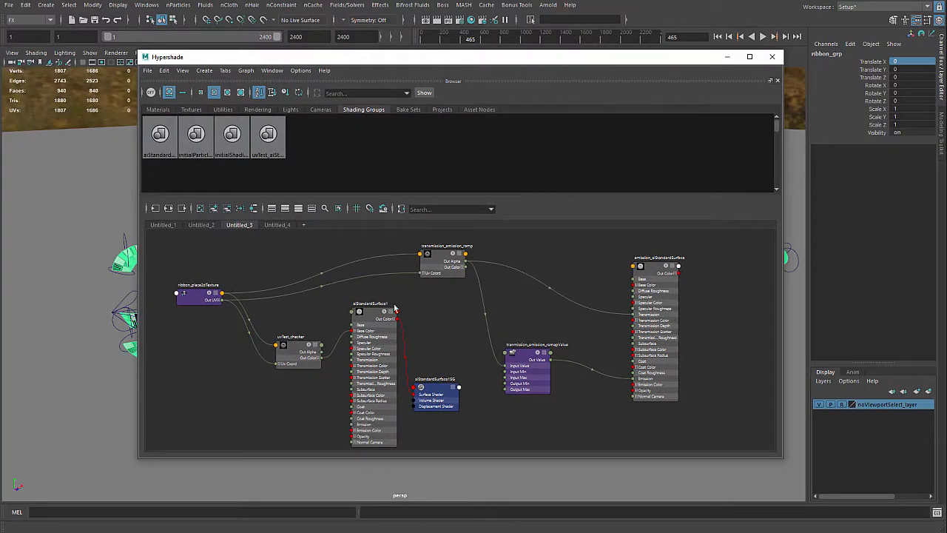
Assign the emission_aiStandardSurface material to the selected ribbon_grp and move Hypershade out of the viewport
right_click(641, 270)
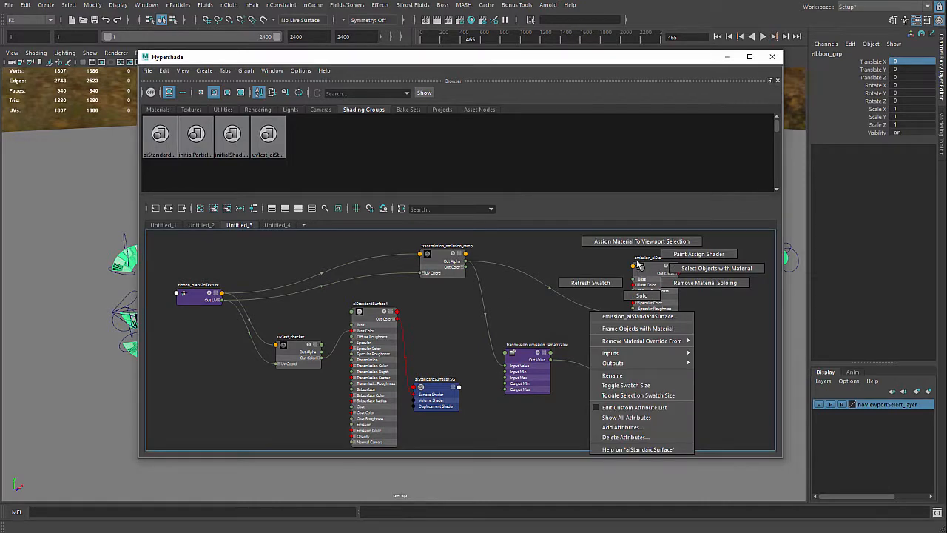
left_click(640, 243)
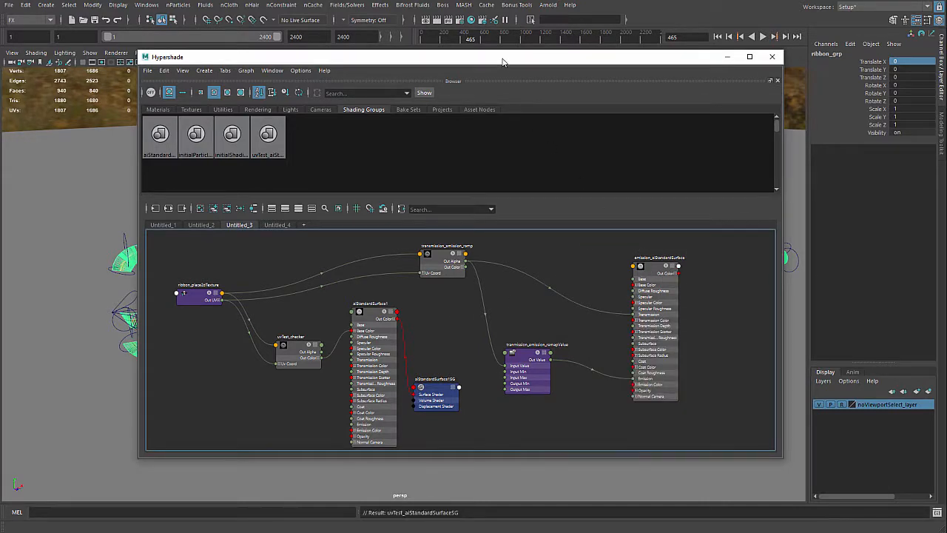
left_click_drag(503, 62, 946, 46)
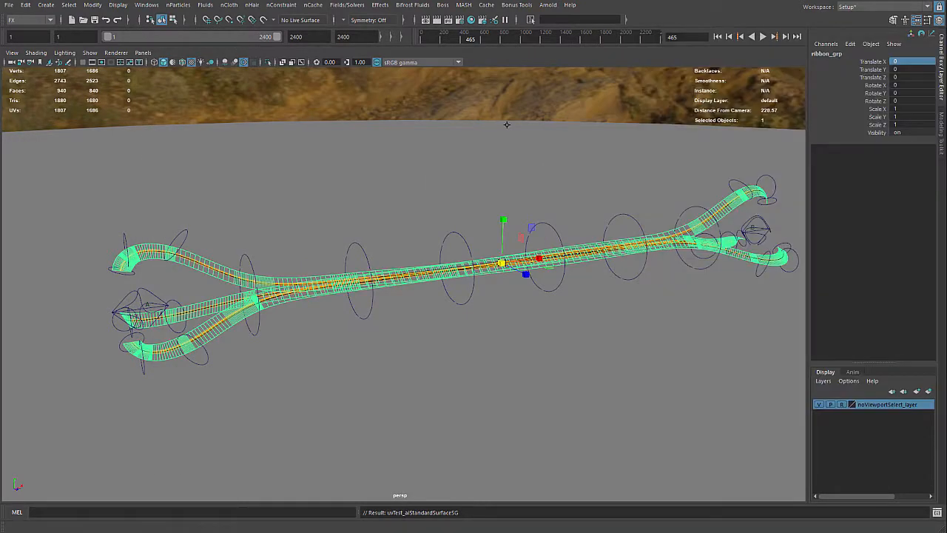
Clear the ribbon selection, then select group1 along the entanglement curves and hide it
left_click(477, 150)
mouse_move(417, 171)
left_mouse_down("alt")
mouse_move(433, 176)
mouse_move(416, 170)
left_mouse_up("alt")
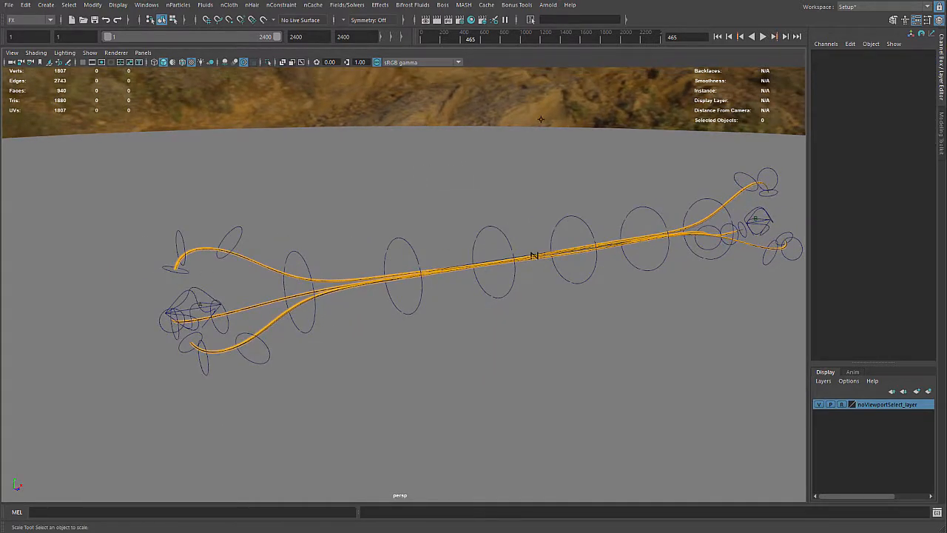
left_click(533, 256)
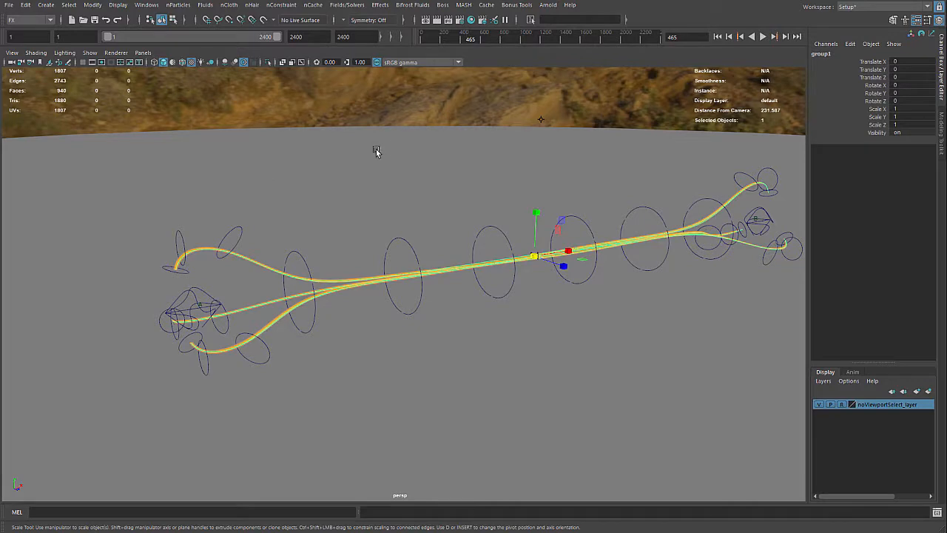
key("h")
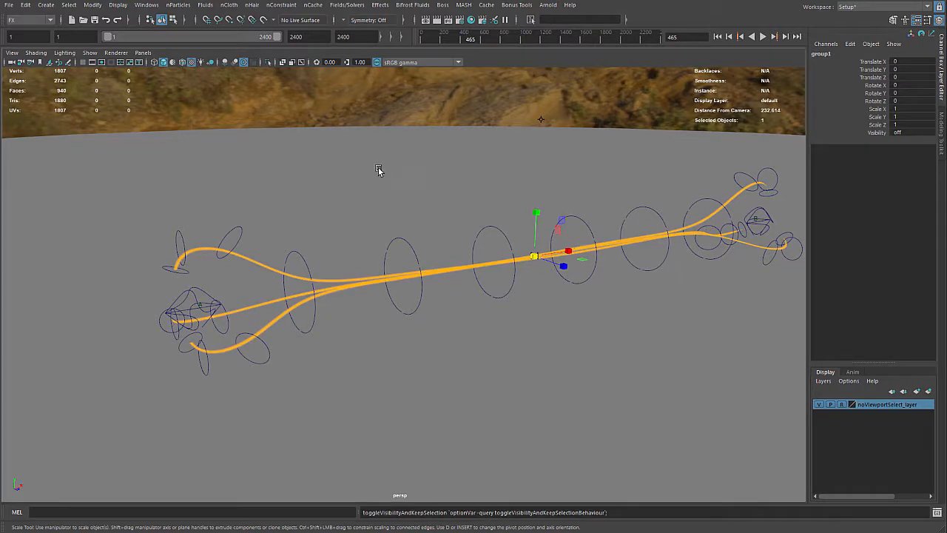
Examine the thin orange strands between the two carriers, play the simulation from frame 465 and stop the playback
mouse_move(378, 171)
left_mouse_down("alt")
mouse_move(355, 167)
mouse_move(389, 167)
mouse_move(364, 165)
left_mouse_up("alt")
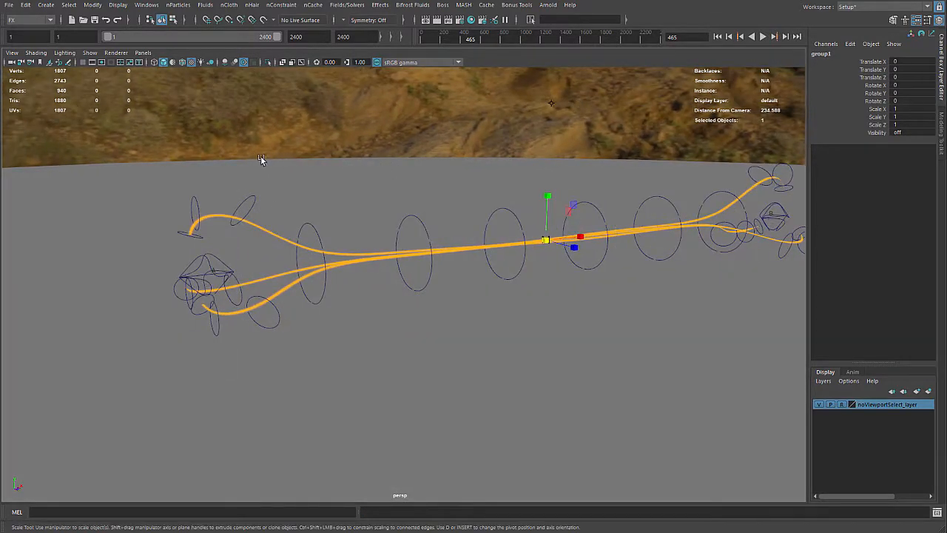
left_click_drag(261, 159, 298, 163, "alt")
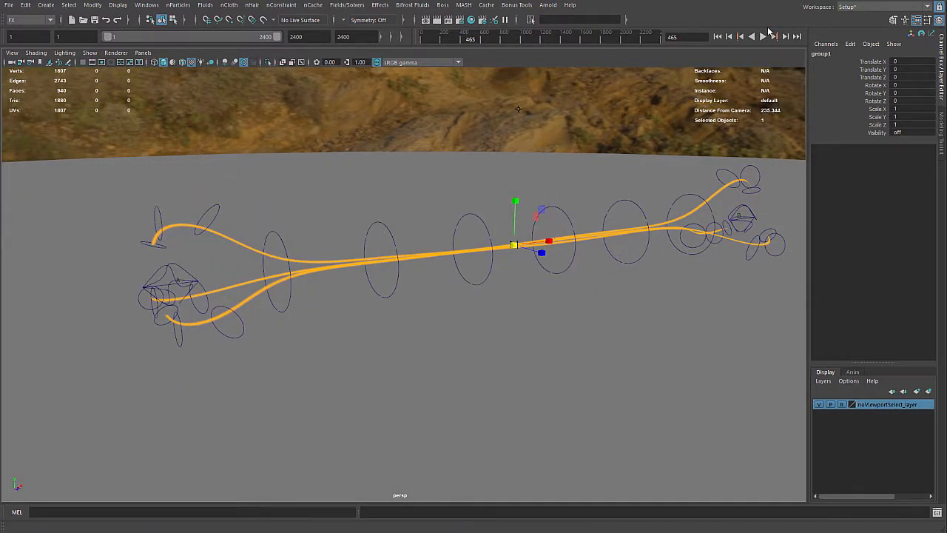
left_click(763, 35)
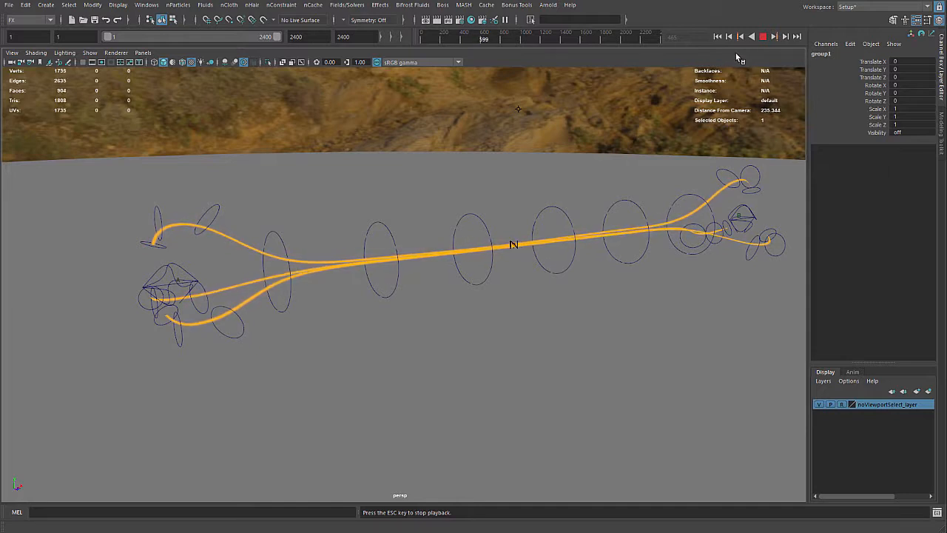
key("Escape")
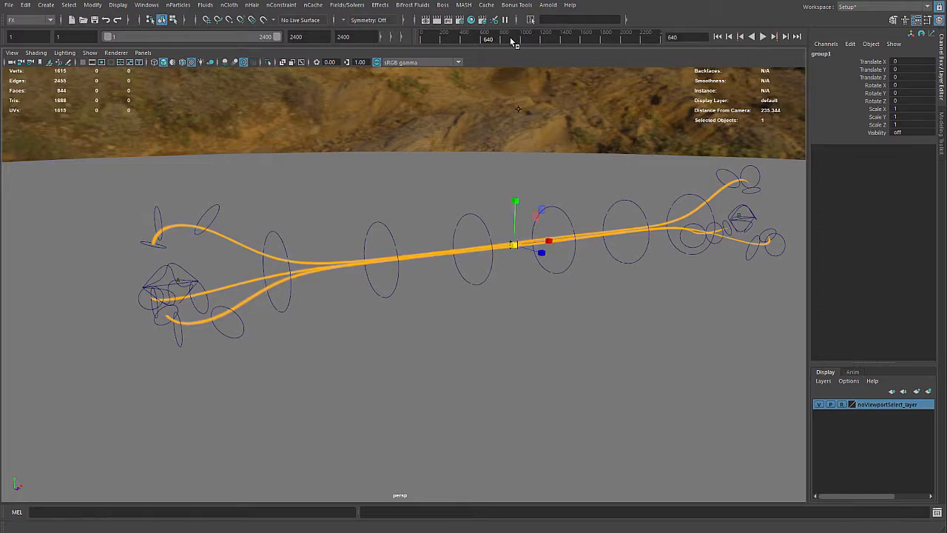
Switch to SciTE to read the untitled notes under New and Next, then return to Maya and examine the rig
key("super")
left_click(249, 7)
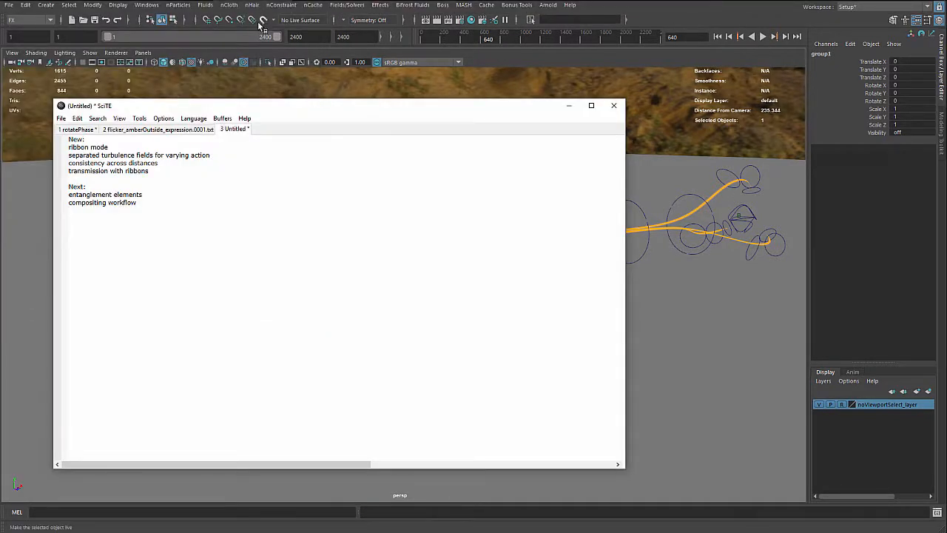
left_click(613, 51)
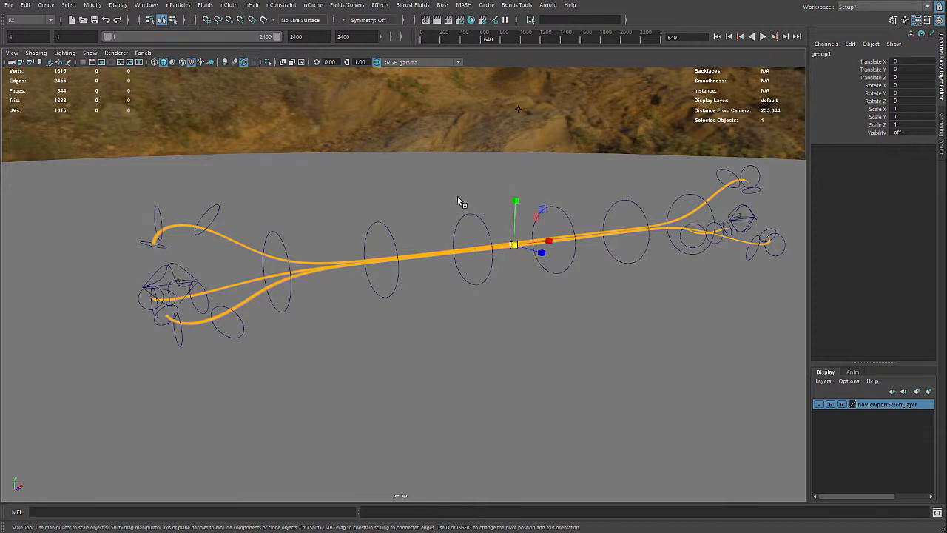
key("super")
left_click(260, 8)
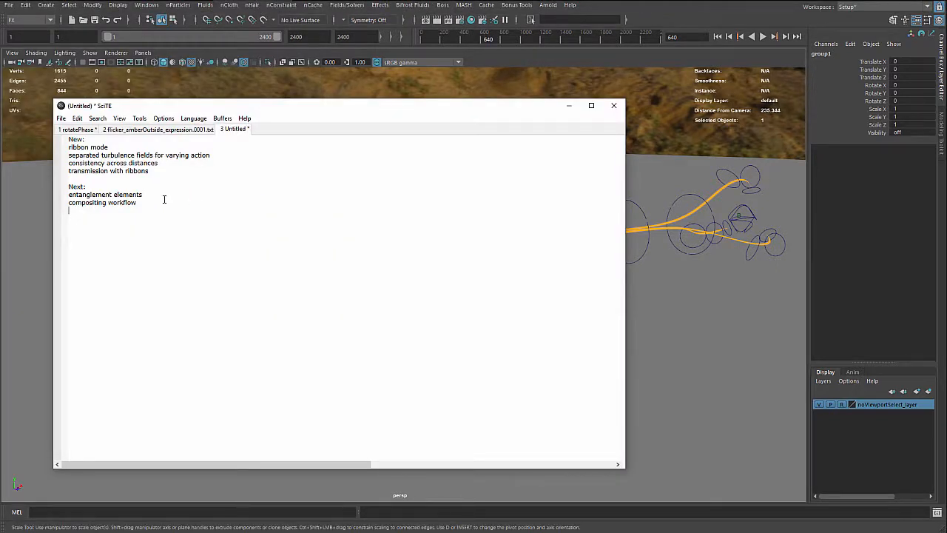
left_click(569, 105)
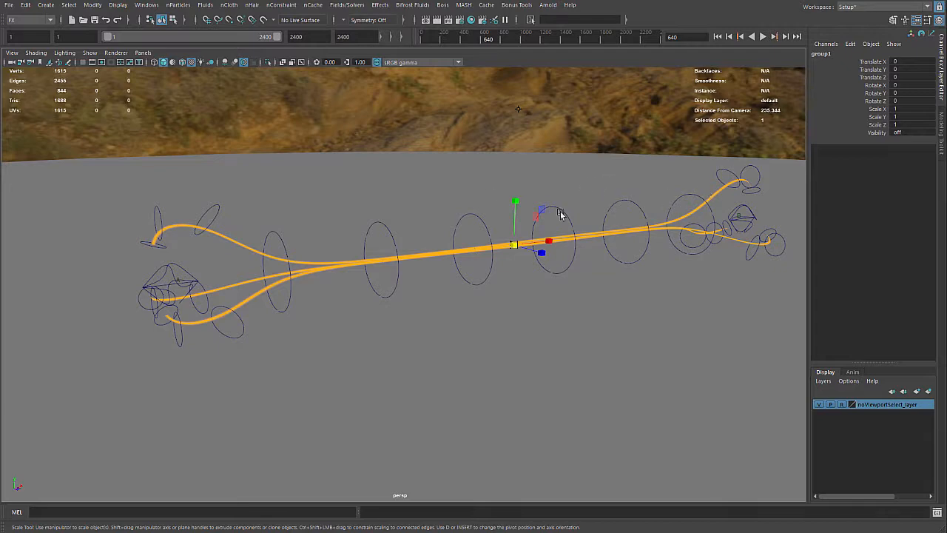
left_click_drag(561, 213, 429, 226, "alt")
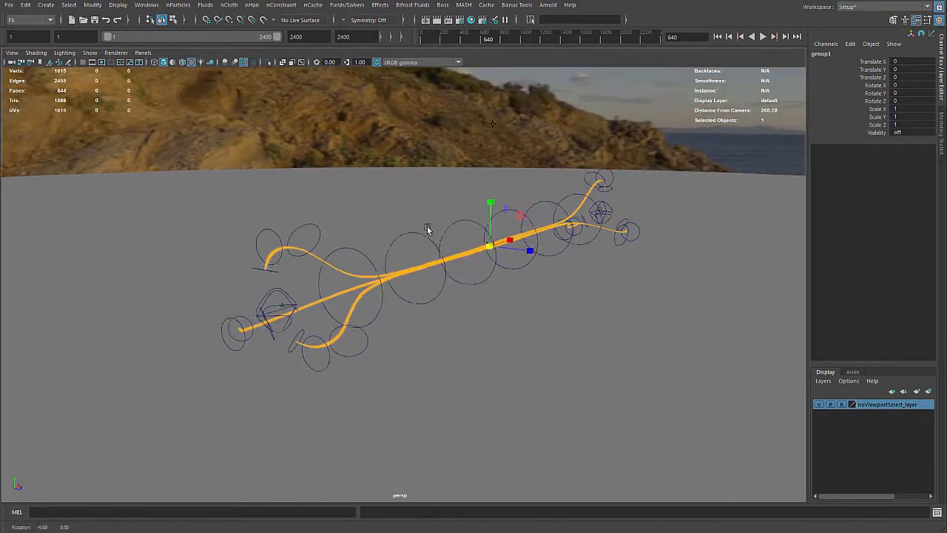